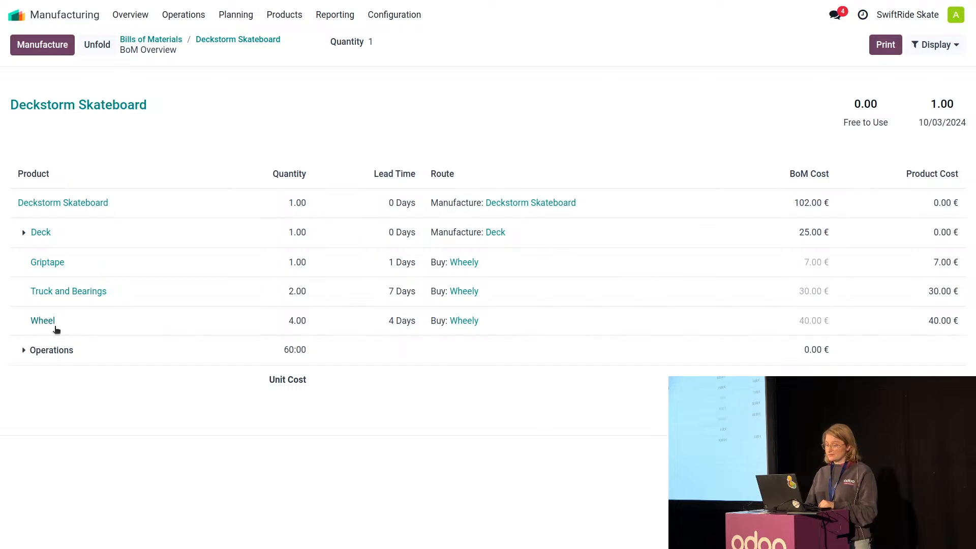
Examine the Deck's components in the Deckstorm Skateboard BoM overview and the vendor delivery details of the Wheel product.
click(24, 233)
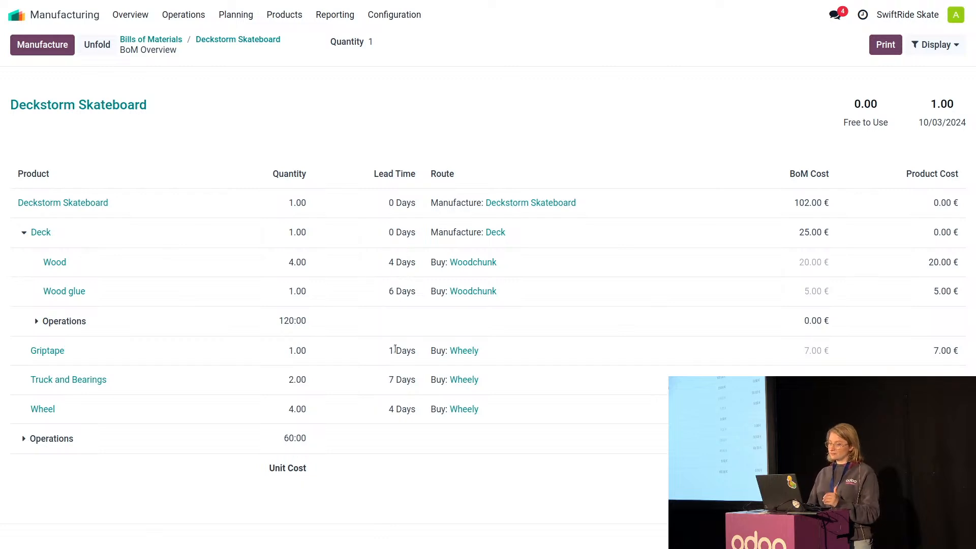
click(51, 410)
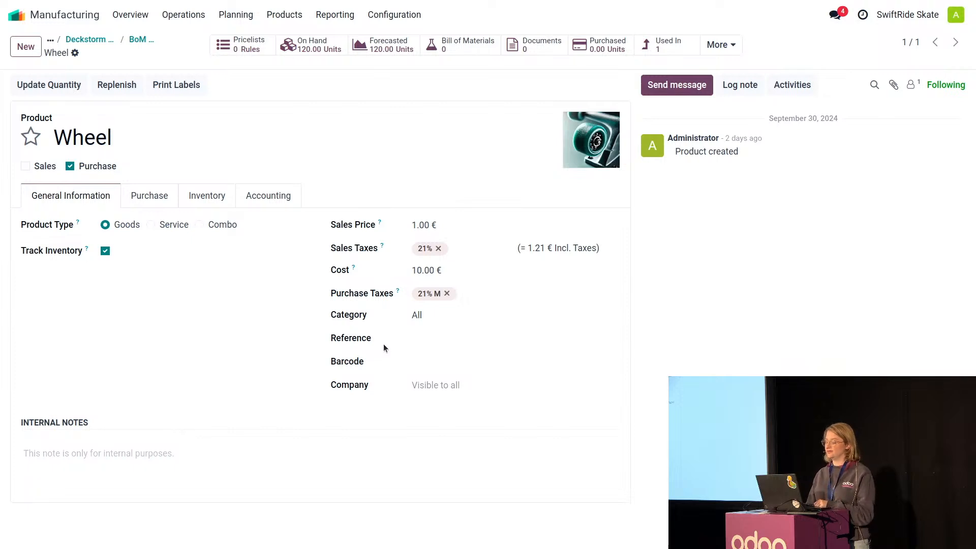
click(163, 201)
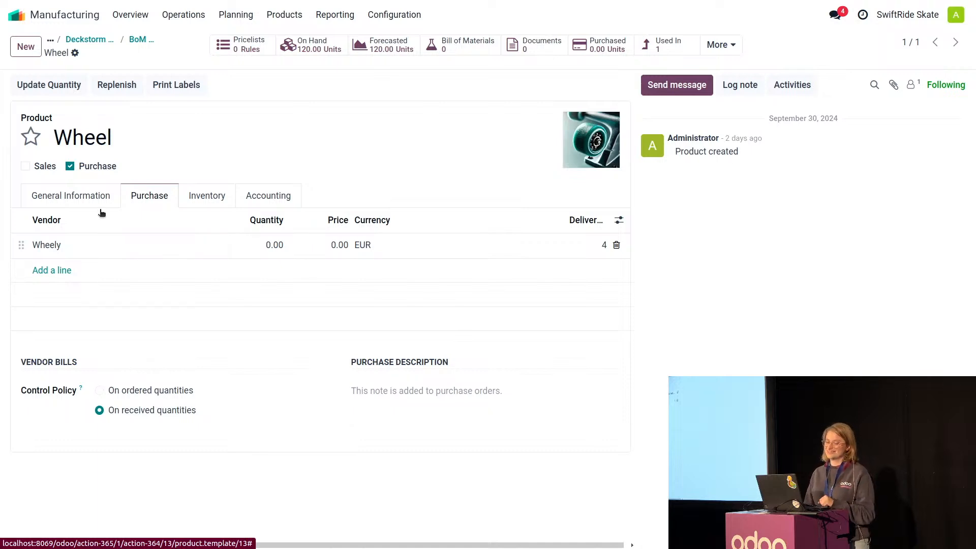
click(140, 40)
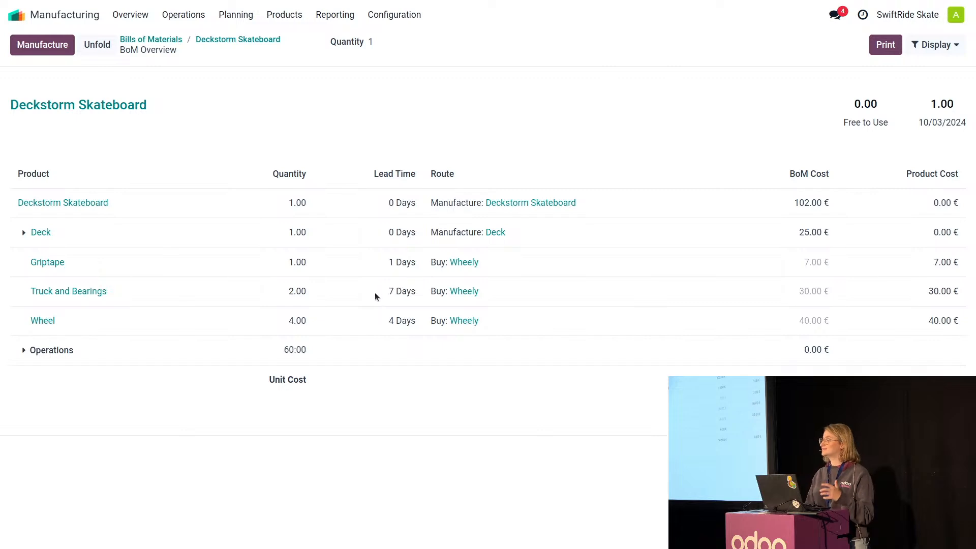
click(23, 232)
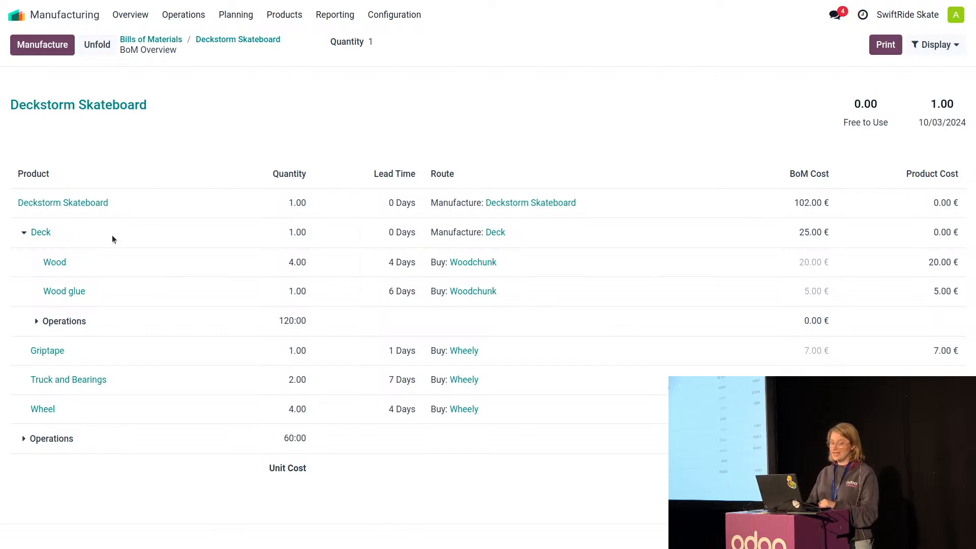
In the Deck's bill of materials, compute the days to prepare the manufacturing order and set the manufacturing lead time to 8 days.
click(161, 41)
click(138, 123)
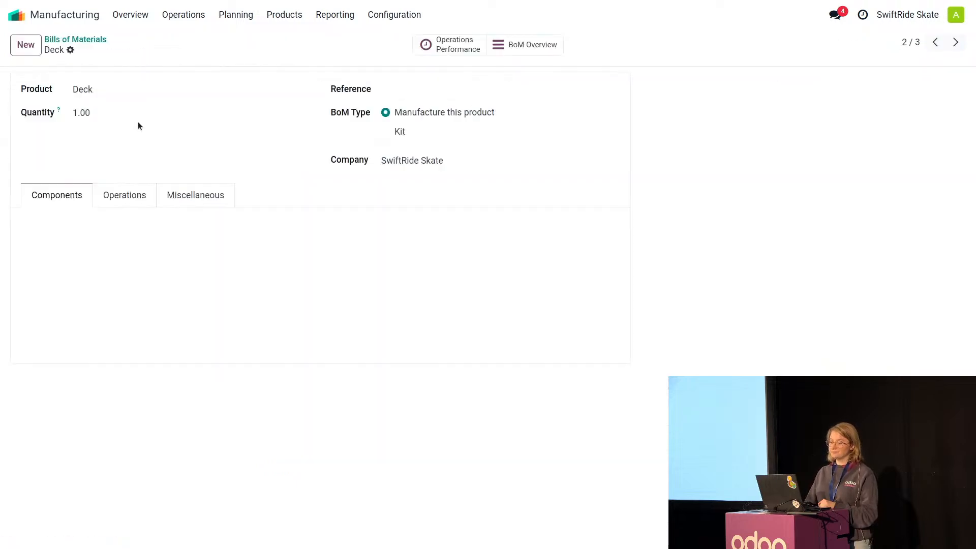
click(195, 199)
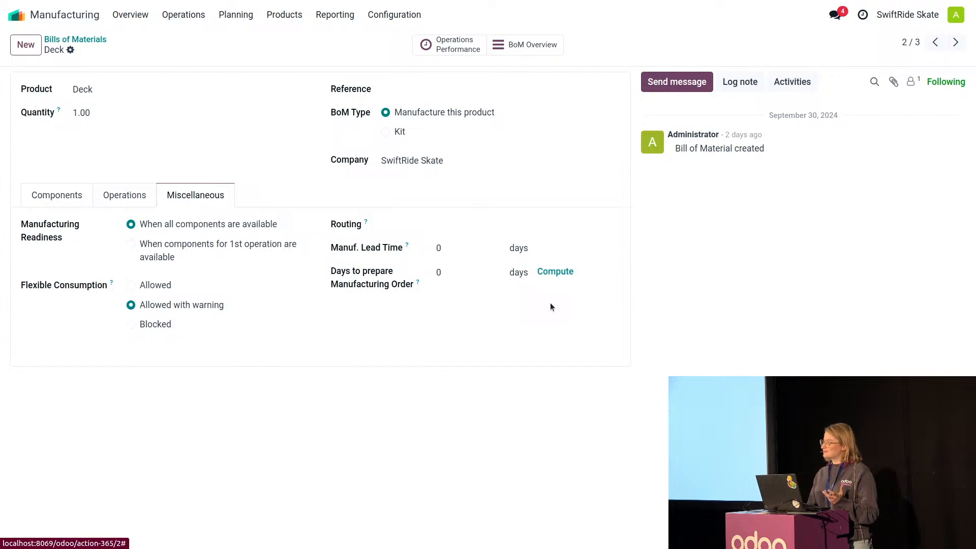
click(531, 45)
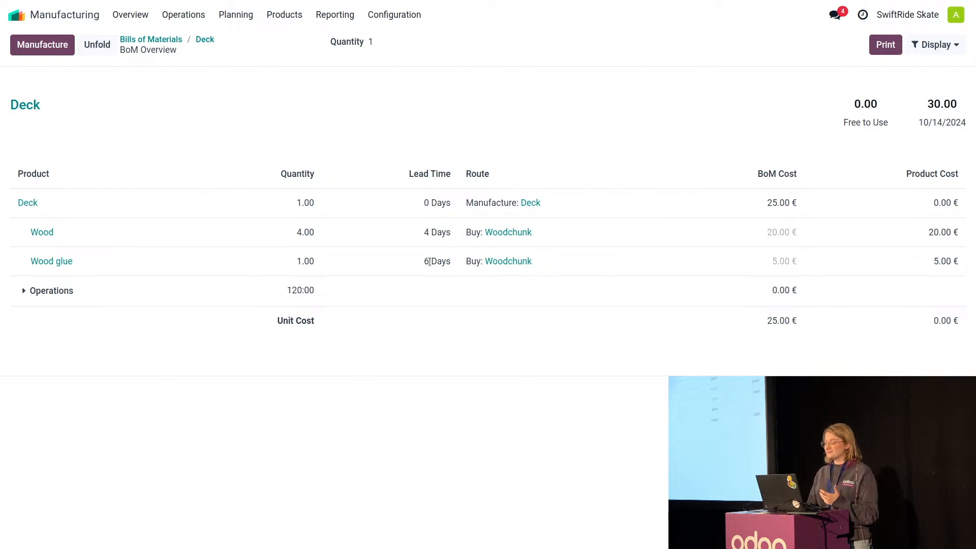
click(204, 41)
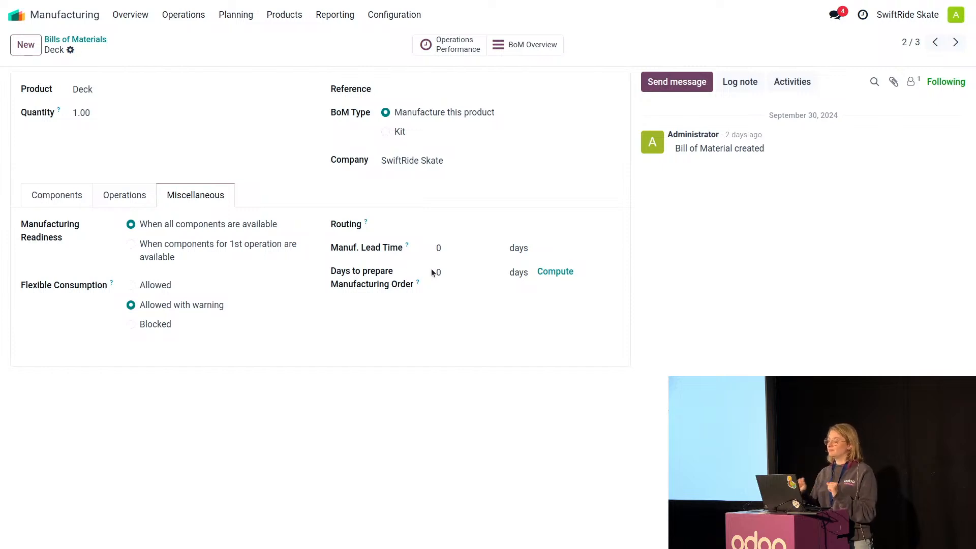
click(556, 274)
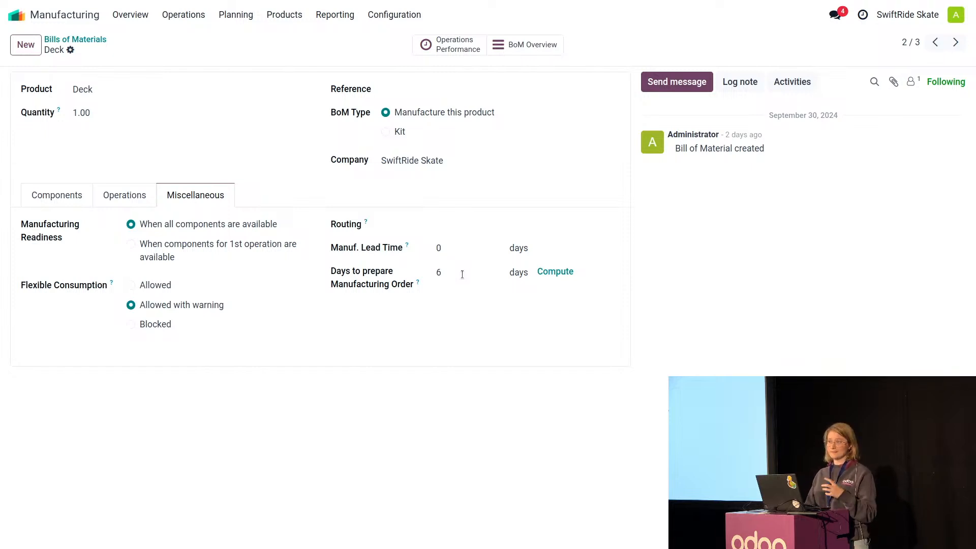
click(453, 247)
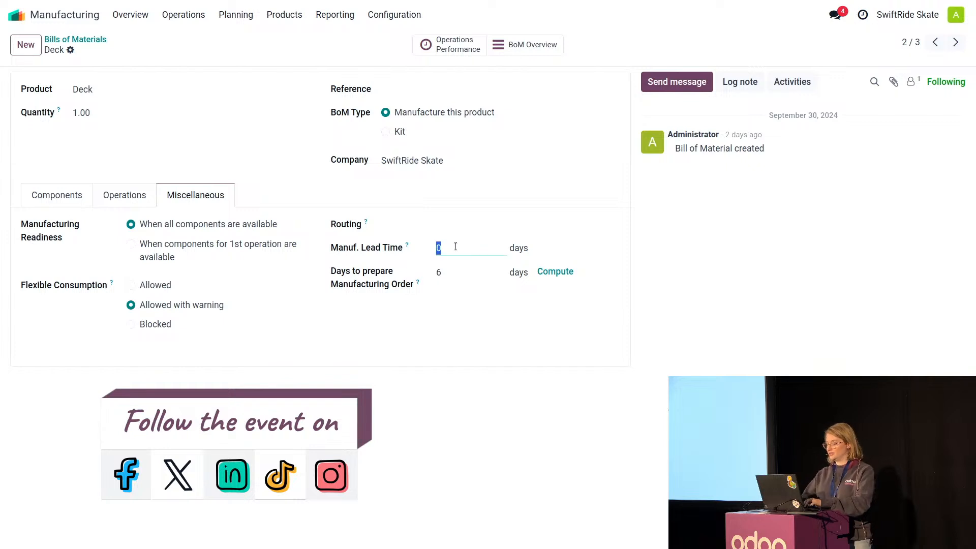
text(8)
click(374, 385)
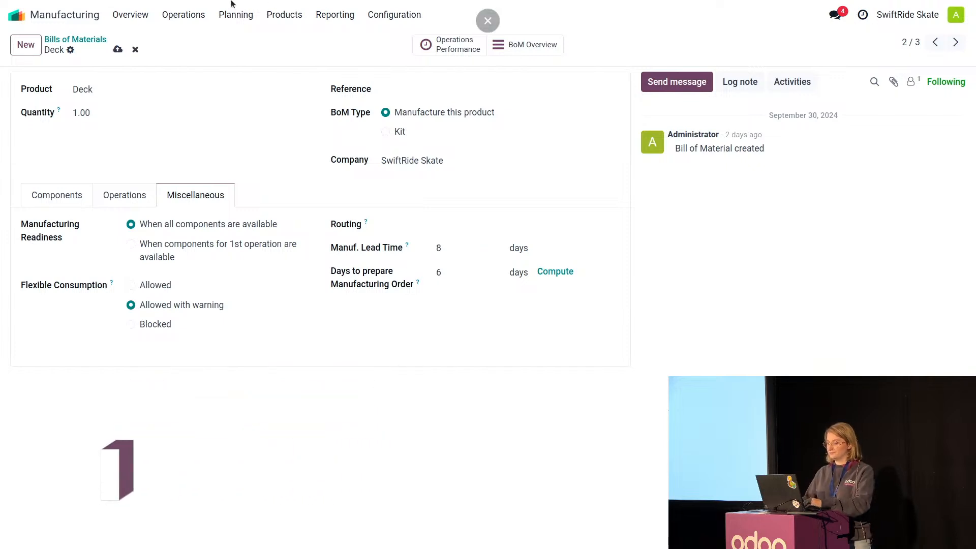
In the Deckstorm Skateboard's bill of materials, compute the days to prepare the manufacturing order, set the manufacturing lead time to 3 days, and save.
click(76, 39)
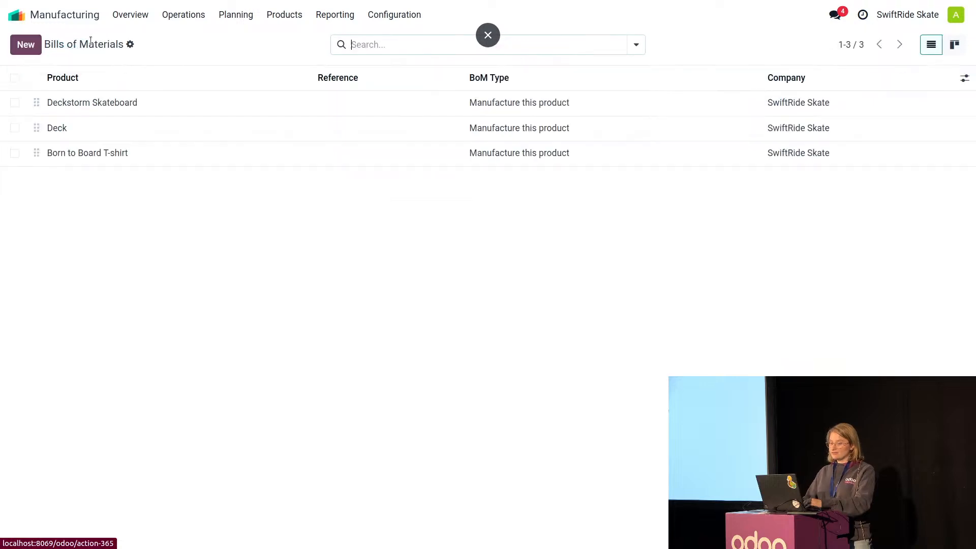
click(114, 105)
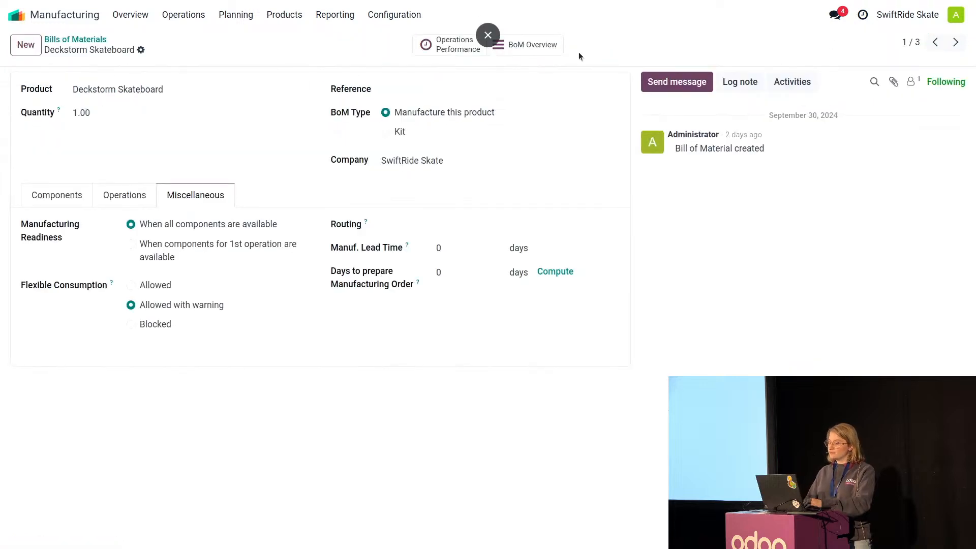
click(558, 49)
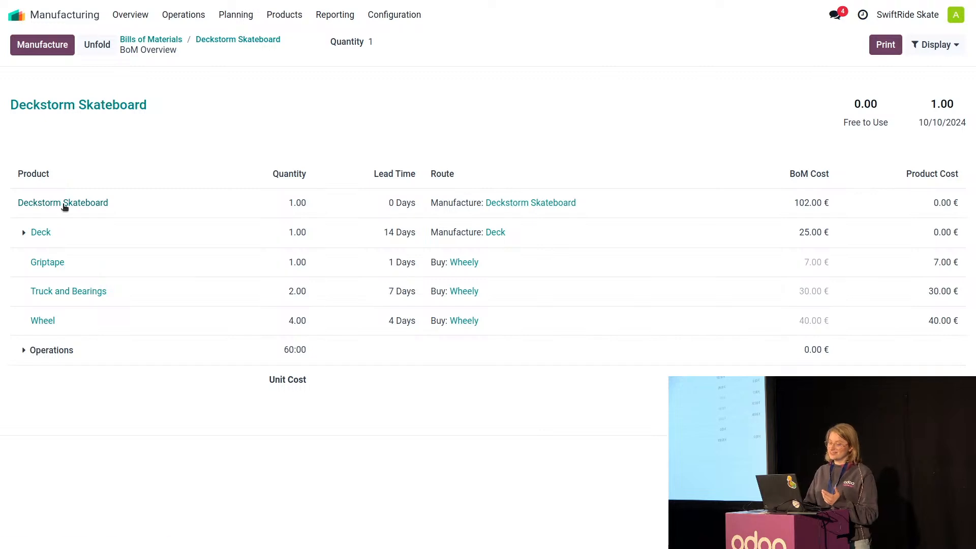
click(229, 40)
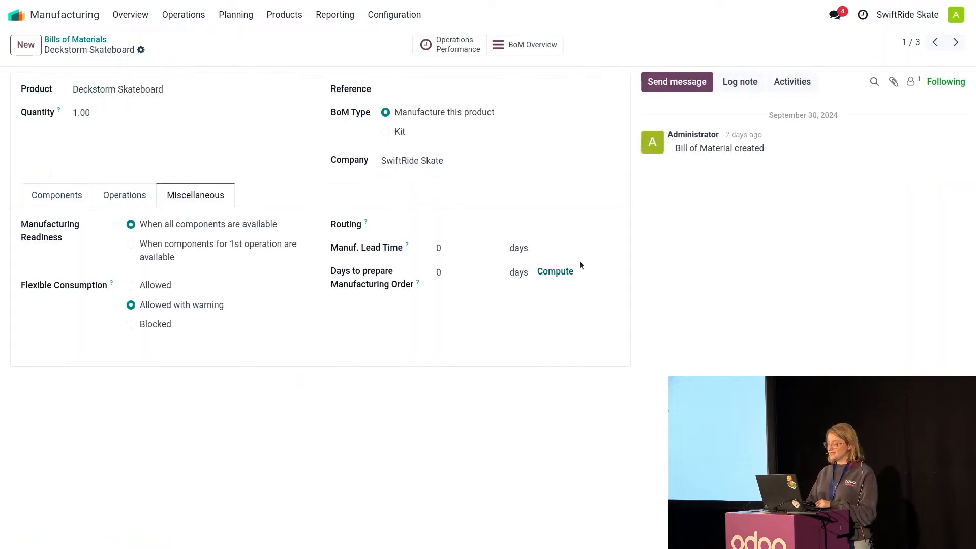
click(555, 272)
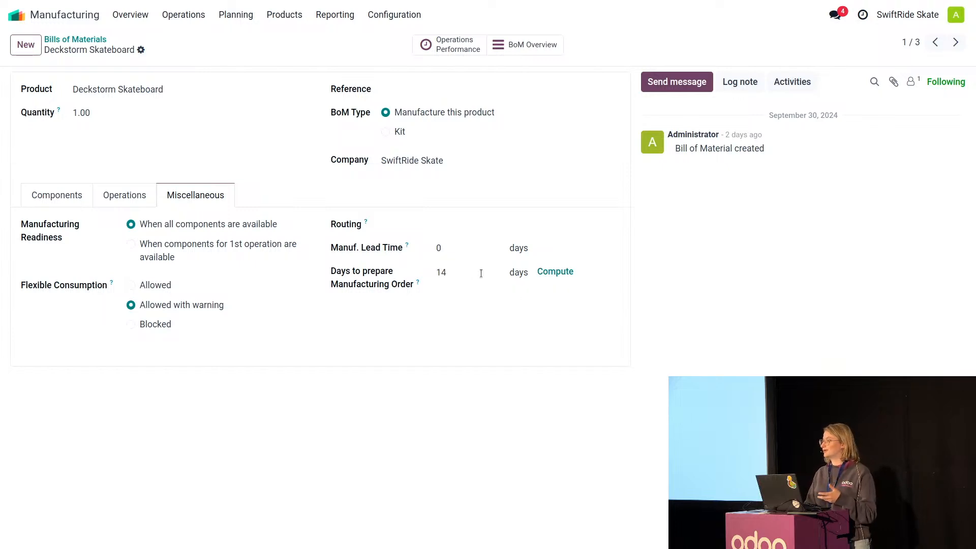
click(464, 251)
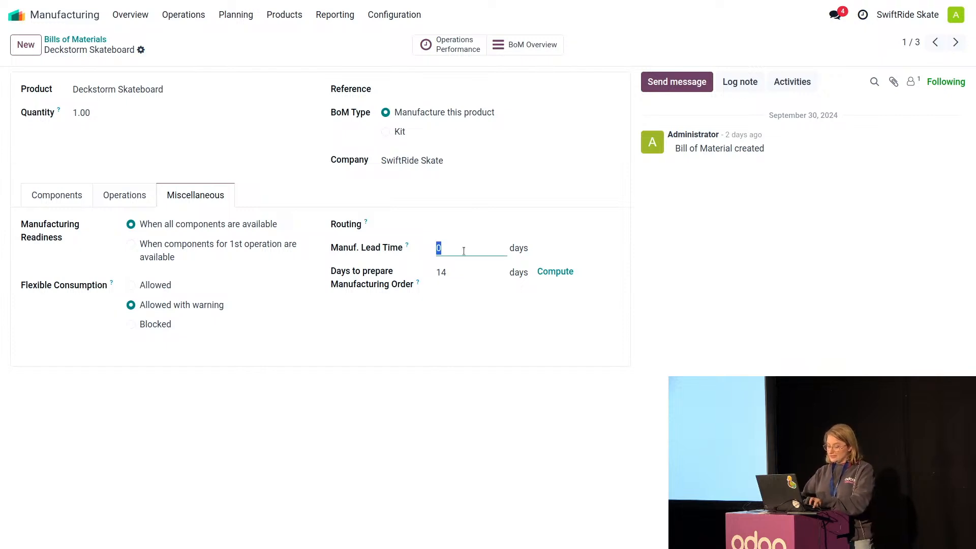
text(3)
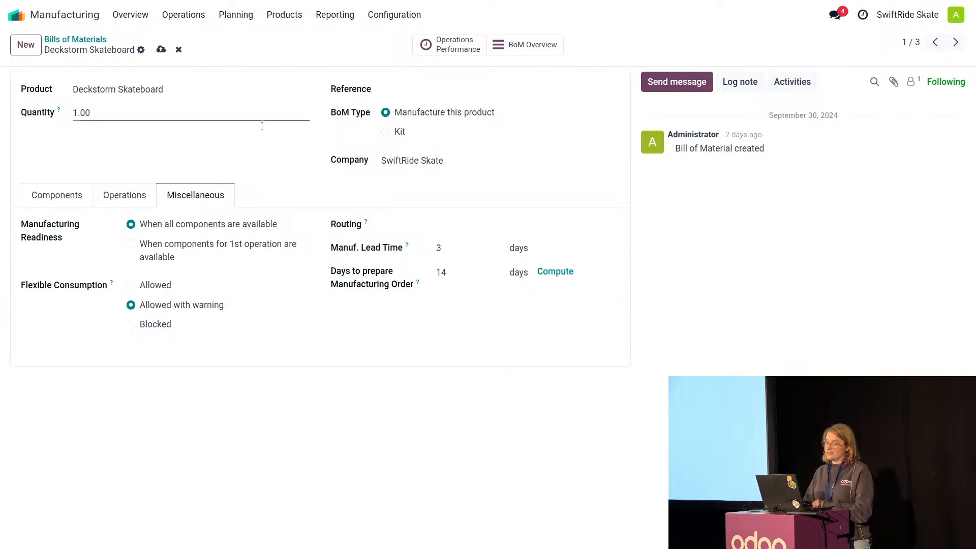
click(161, 49)
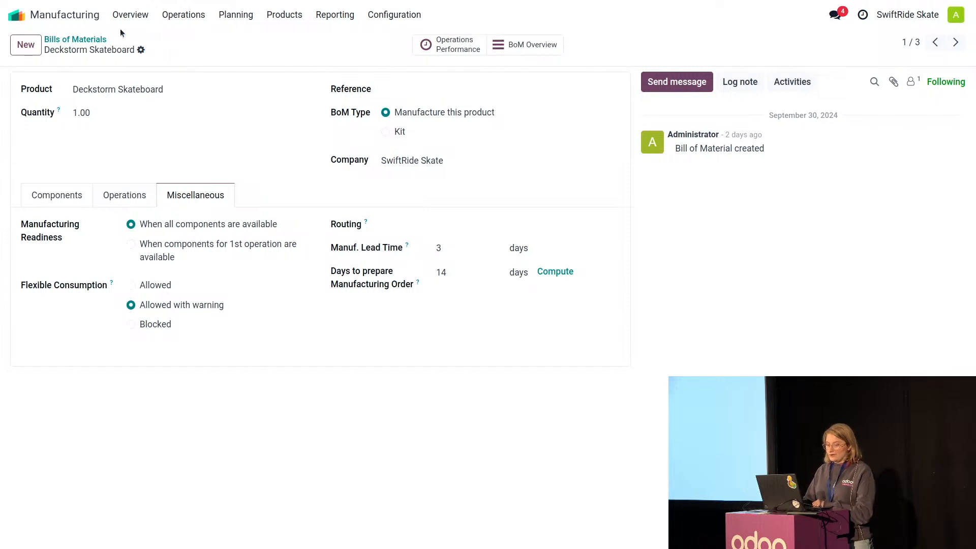
Recheck the Deck's lead time settings and review the lead times in the Deckstorm Skateboard's BoM overview.
click(84, 39)
click(186, 119)
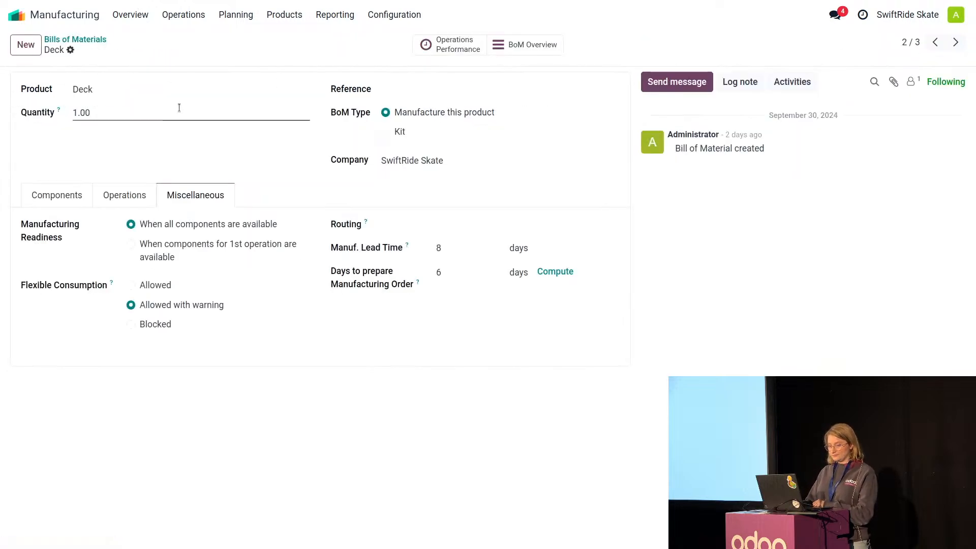
click(76, 38)
click(164, 99)
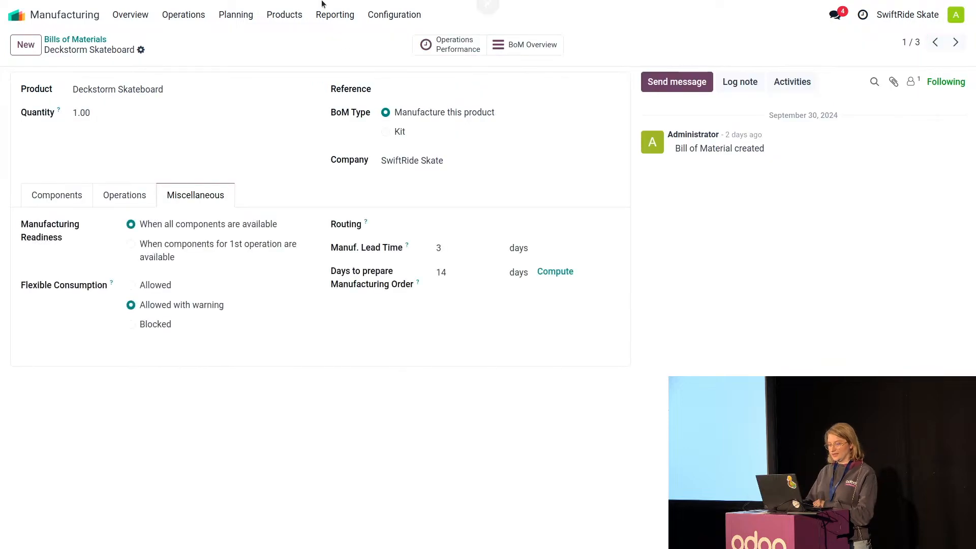
click(532, 44)
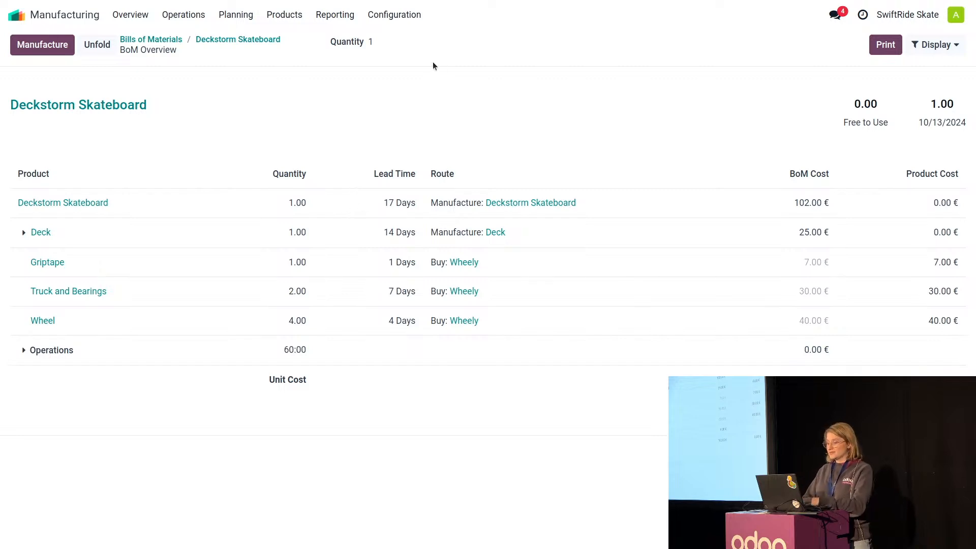
Set the Deckstorm Skateboard BoM overview quantity to 50 to view the scaled component requirements and costs.
click(401, 44)
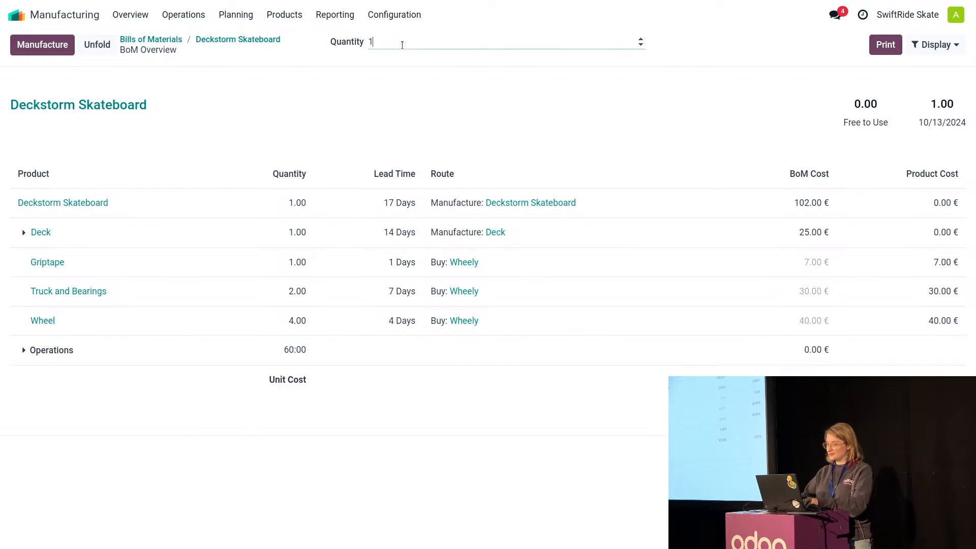
key(BackSpace)
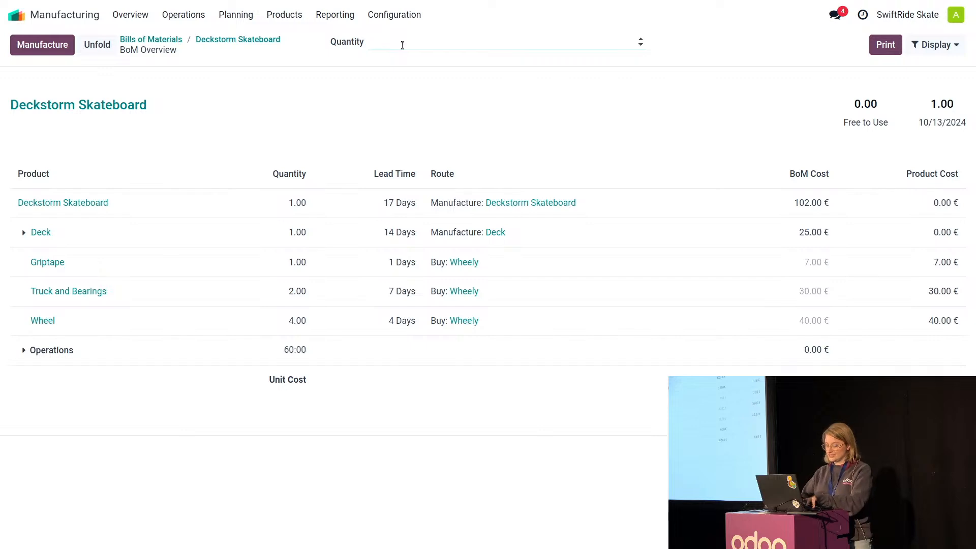
text(50)
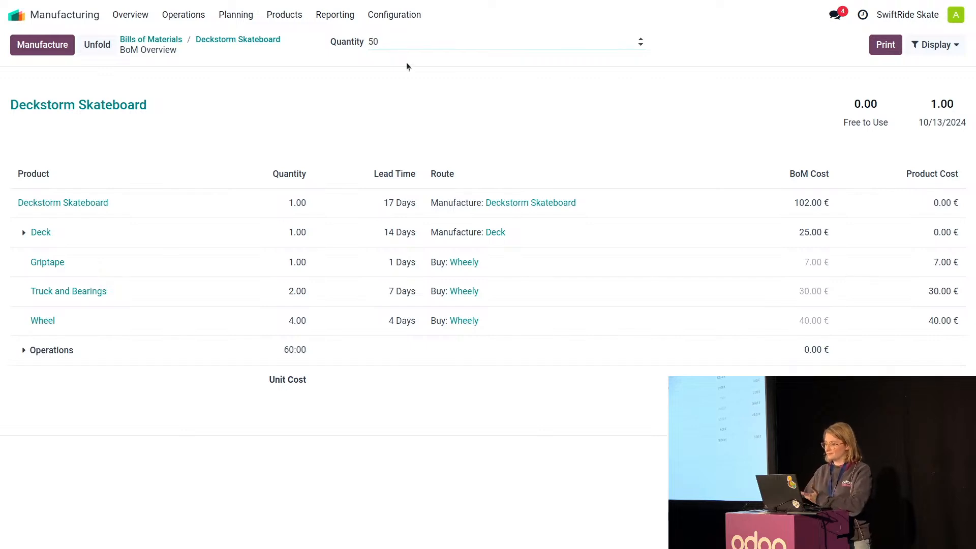
click(408, 94)
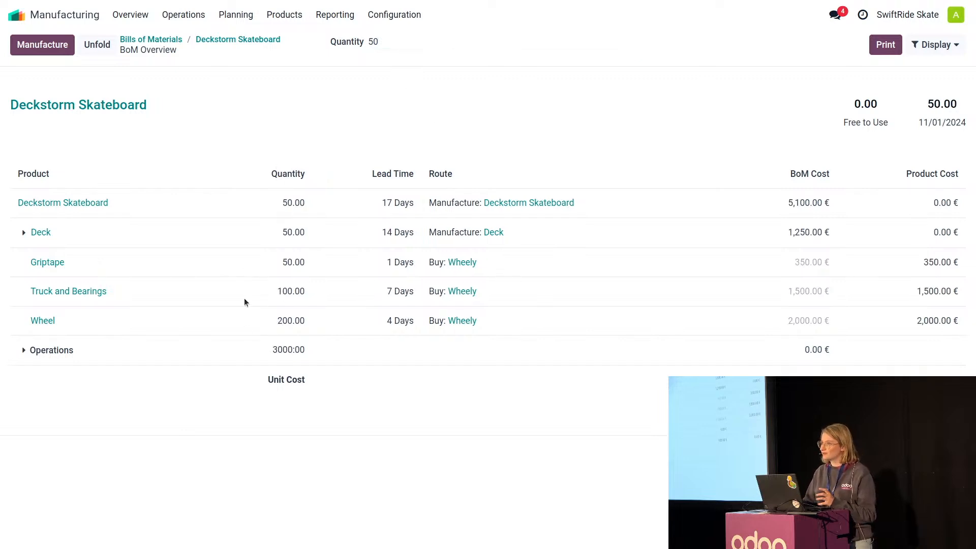
Return the BoM overview quantity to 1 and display the component availability information.
click(413, 46)
key(BackSpace)
key(BackSpace)
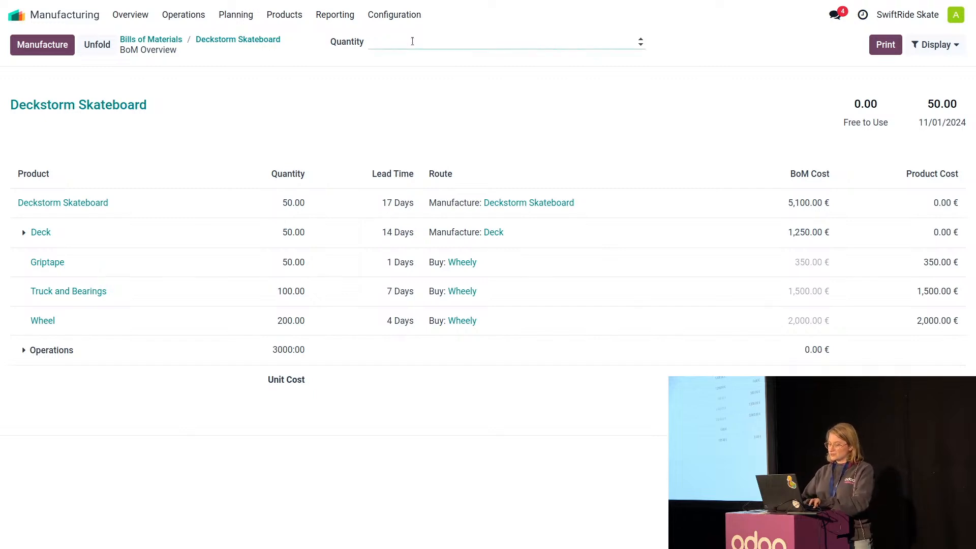
text(1)
click(469, 108)
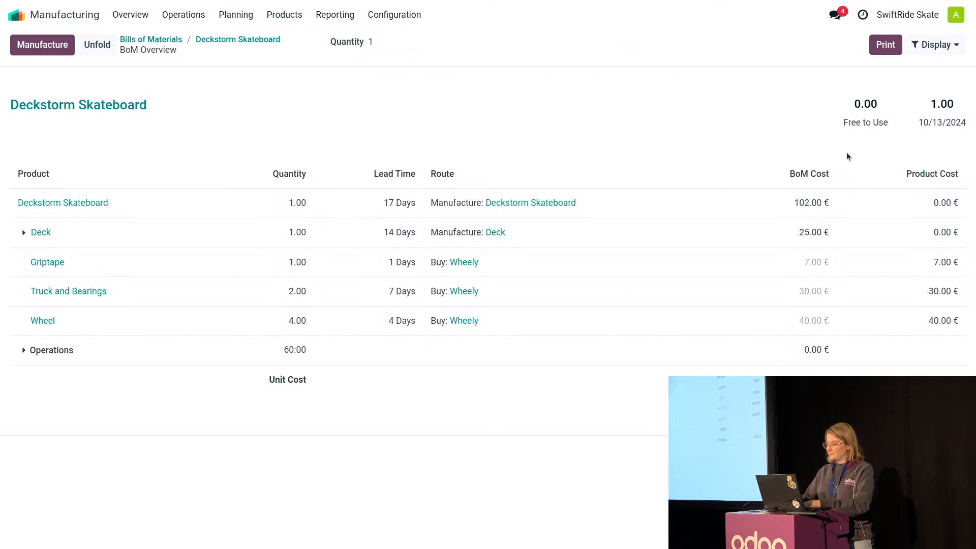
click(943, 48)
click(918, 72)
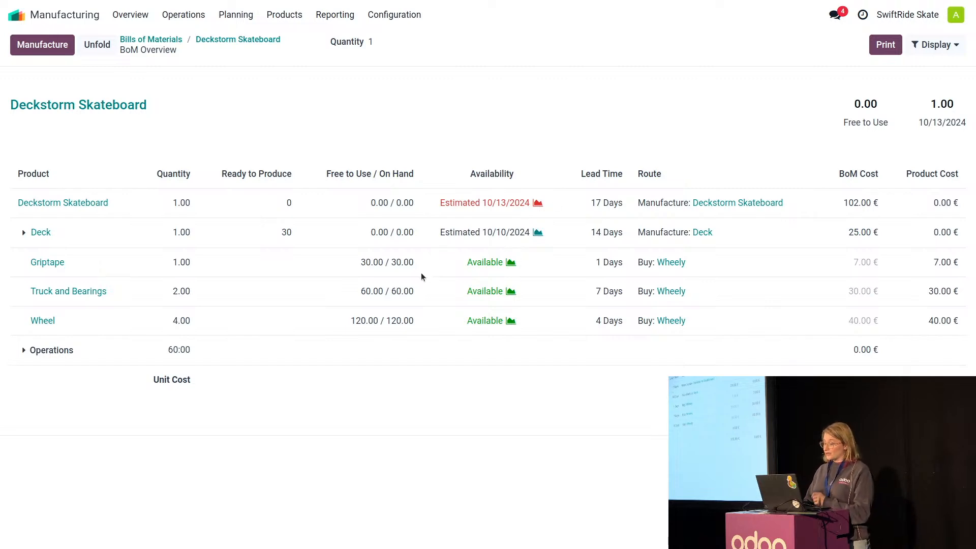
Check component availability for a quantity of 50 and expand the Deckstorm Skateboard's operations to review their estimated dates.
click(440, 41)
text(50)
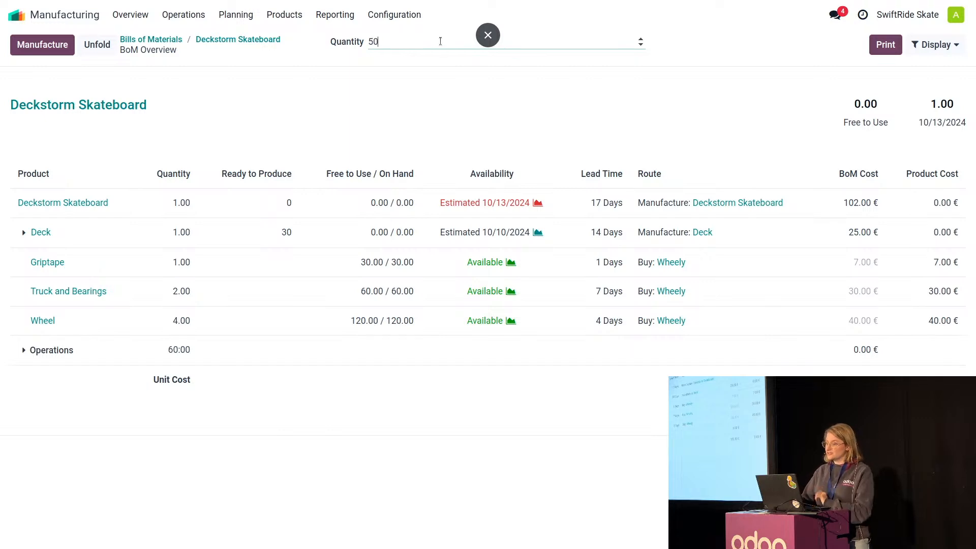
key(Return)
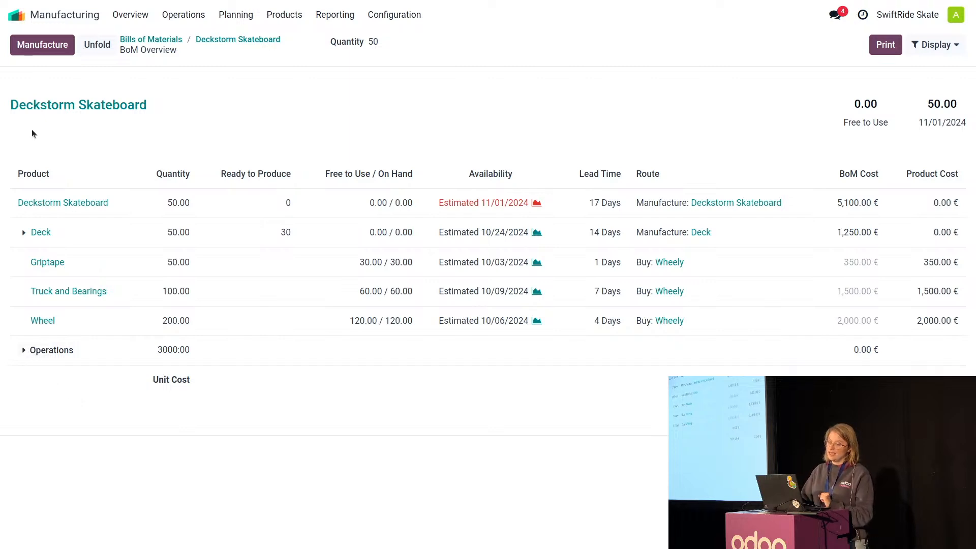
click(24, 352)
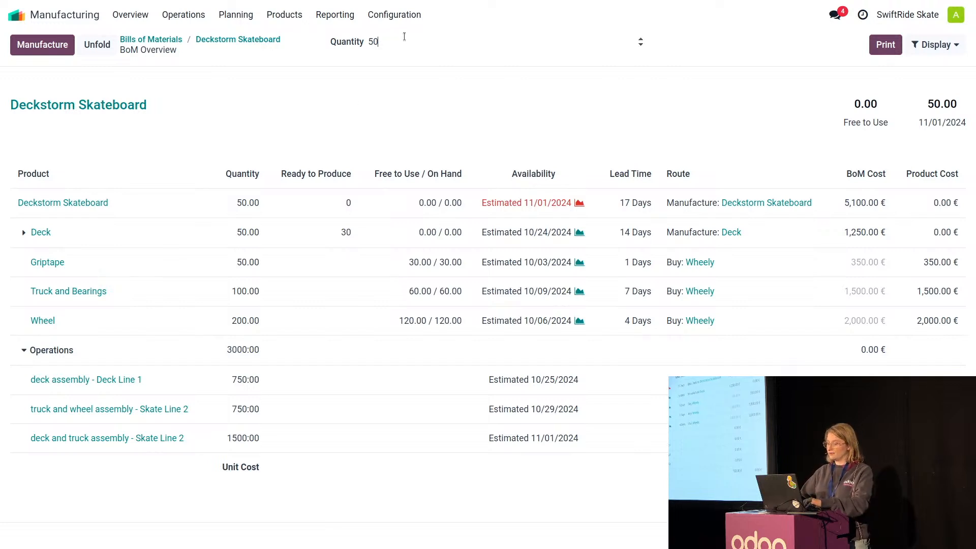
Set the BoM overview quantity back to 1 and unfold the entire product structure.
click(387, 42)
key(BackSpace)
key(BackSpace)
text(1)
key(Return)
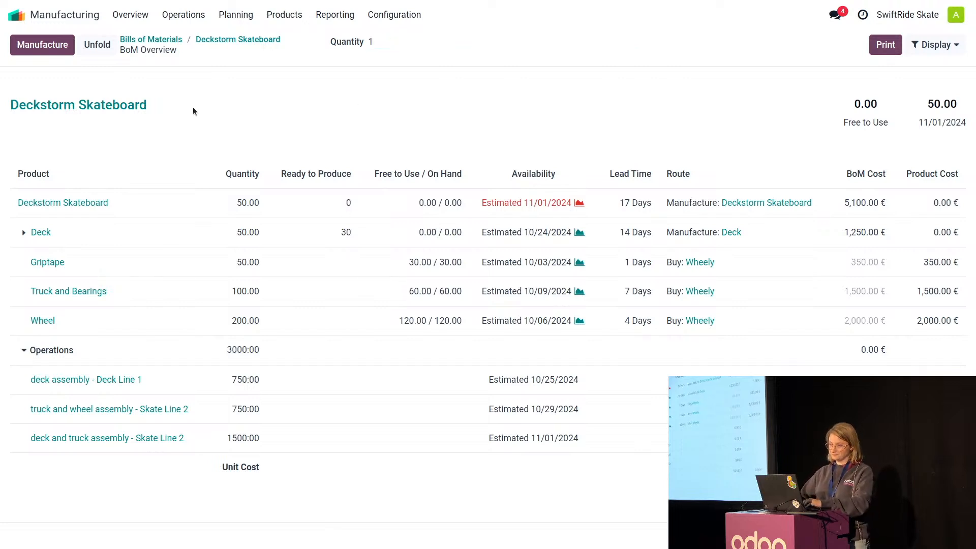
click(97, 44)
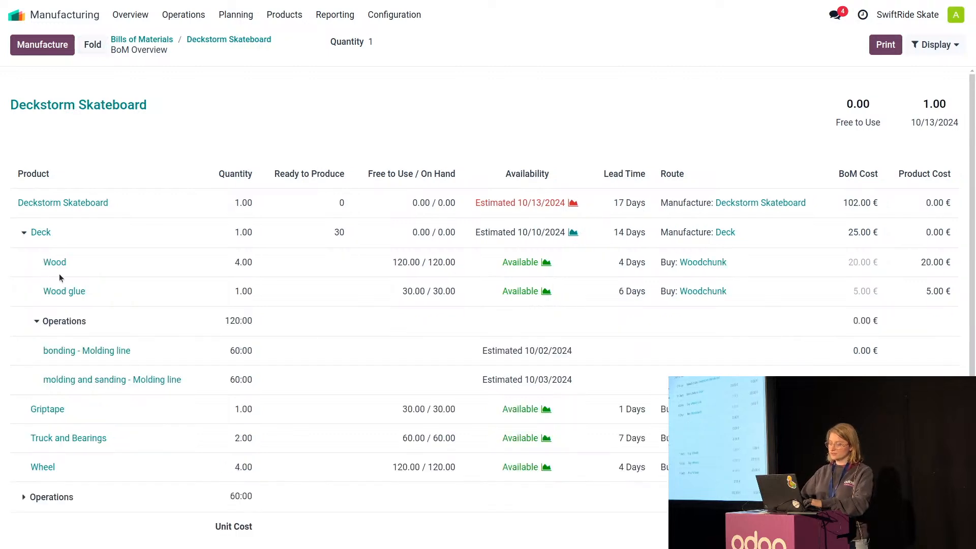
Set the BoM overview quantity to 50 and expand the Deckstorm Skateboard's operations to review their estimated dates.
scroll(154, 410, down, 1)
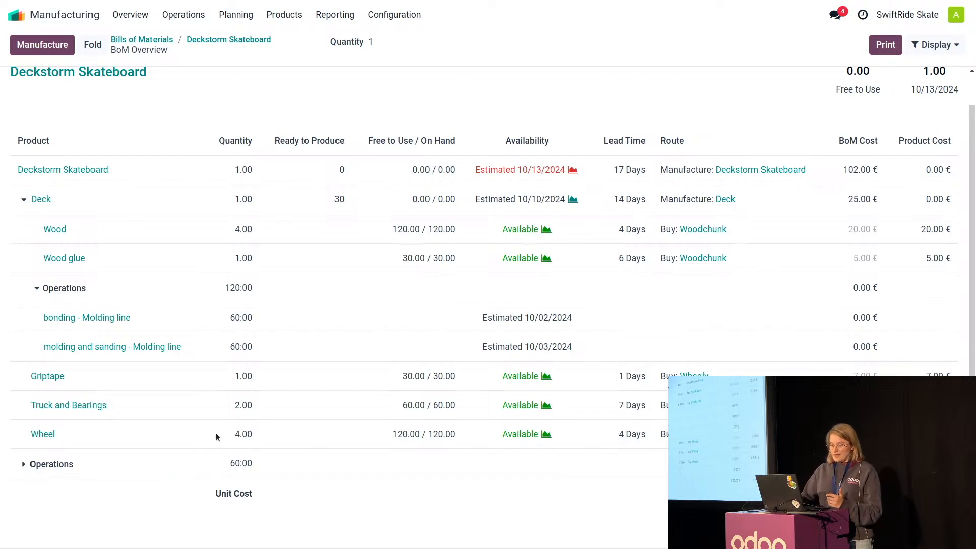
click(414, 38)
key(BackSpace)
text(50)
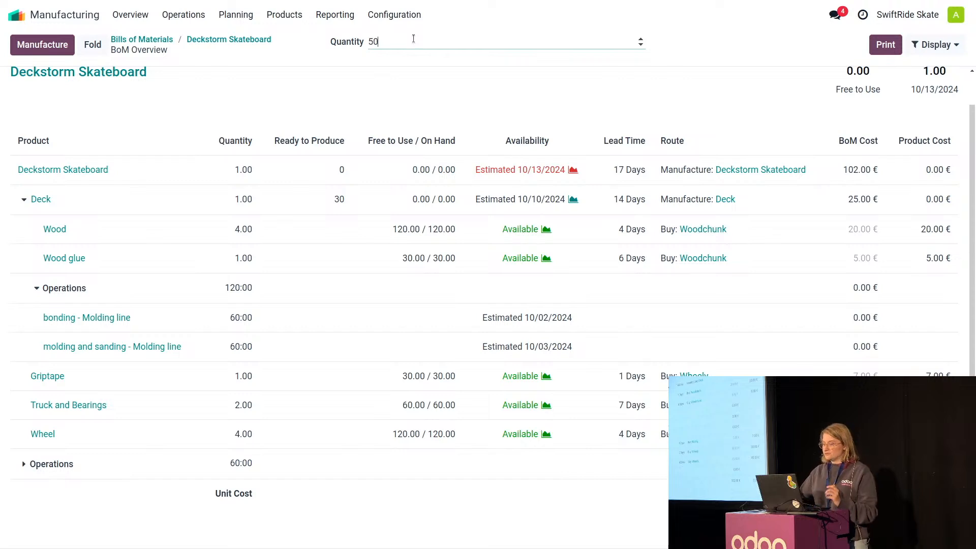
click(364, 108)
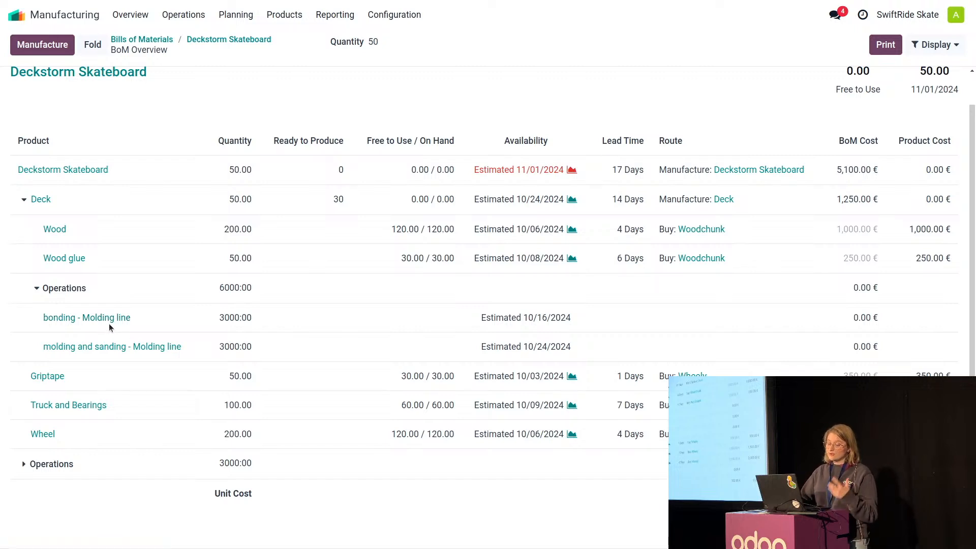
click(24, 464)
scroll(157, 438, down, 2)
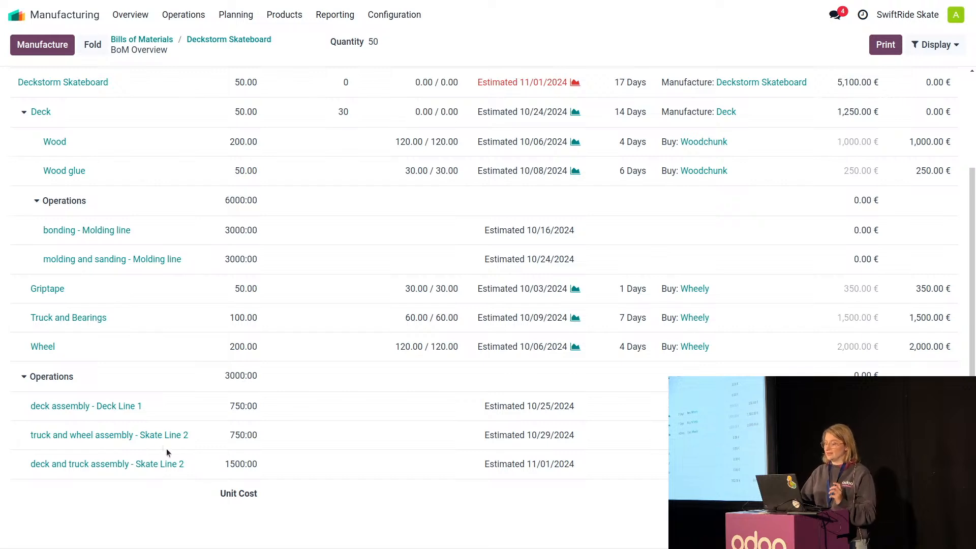
Set the capacity of the Molding line work center to 2 and save it.
click(397, 14)
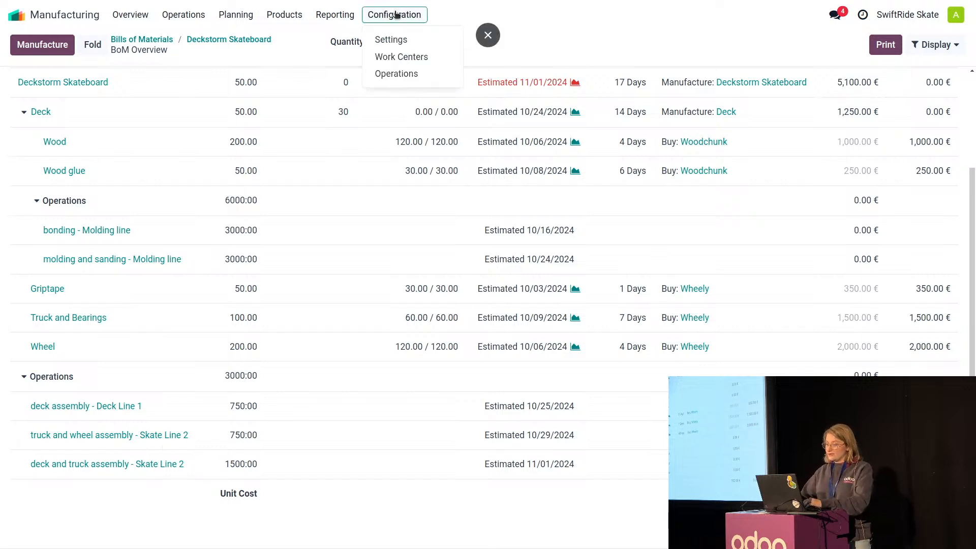
click(396, 57)
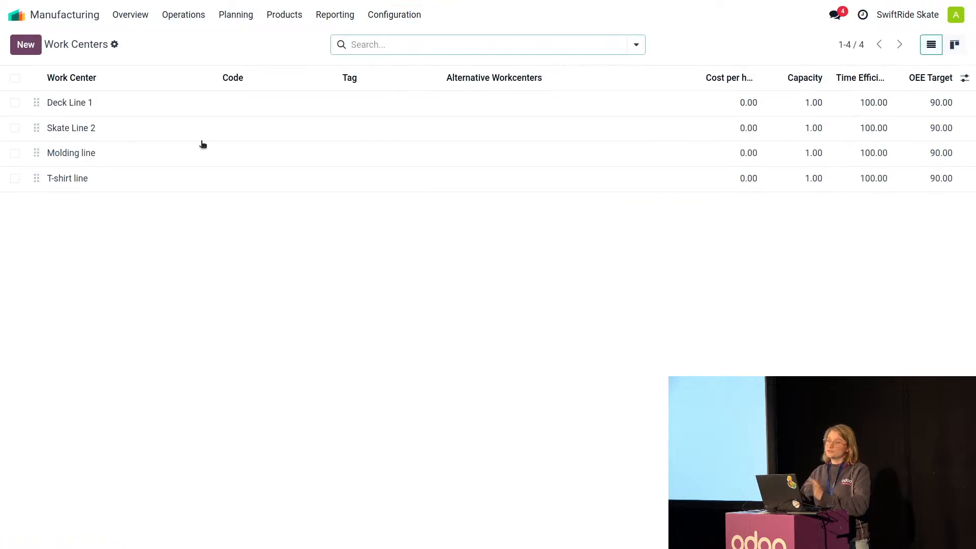
click(133, 160)
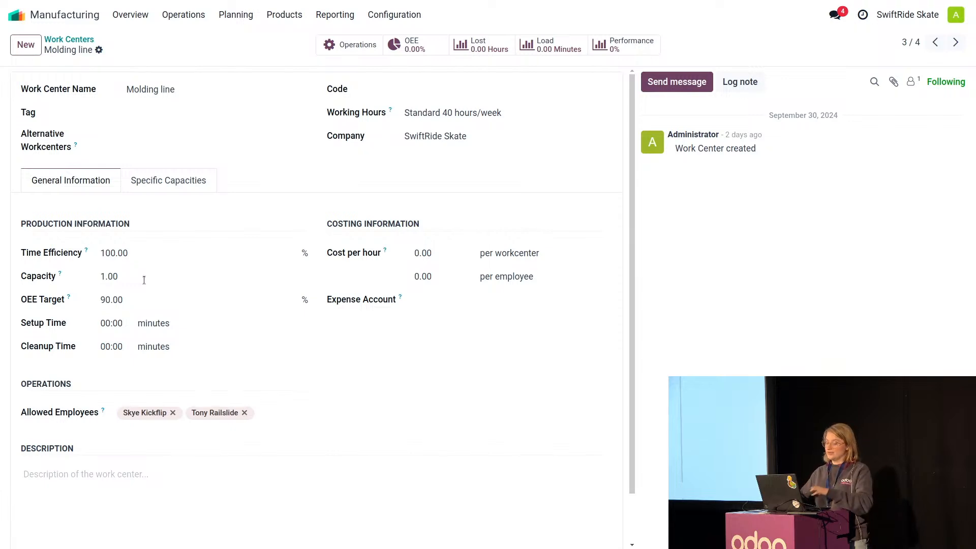
click(144, 280)
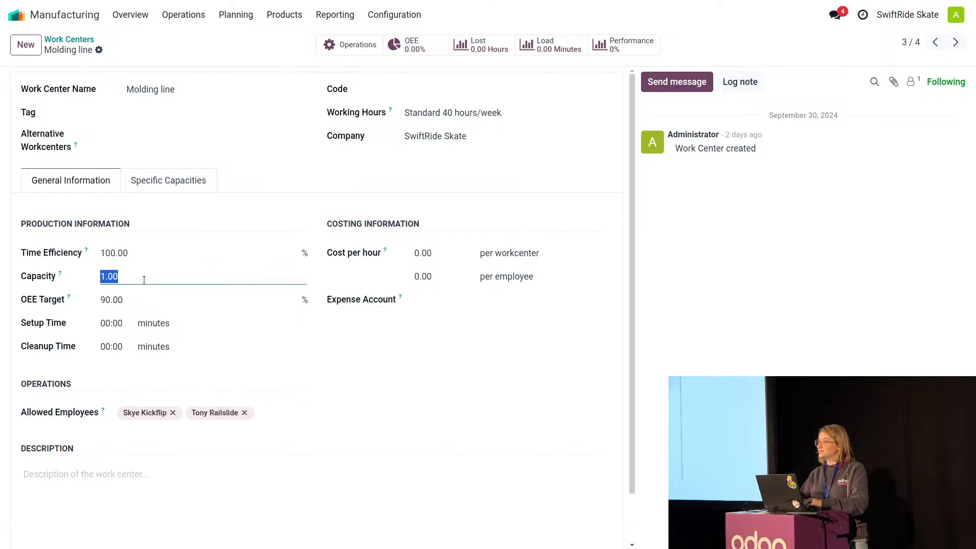
text(2)
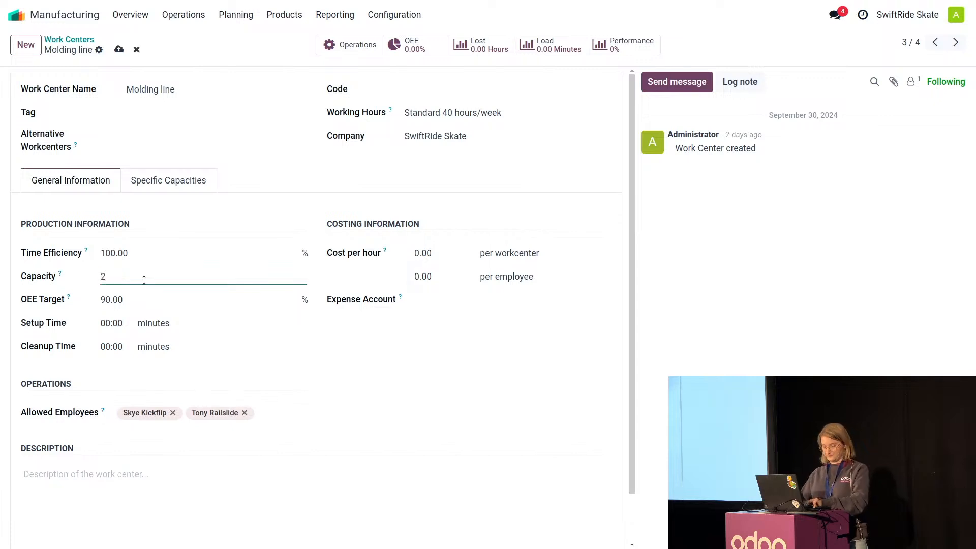
click(119, 51)
click(75, 41)
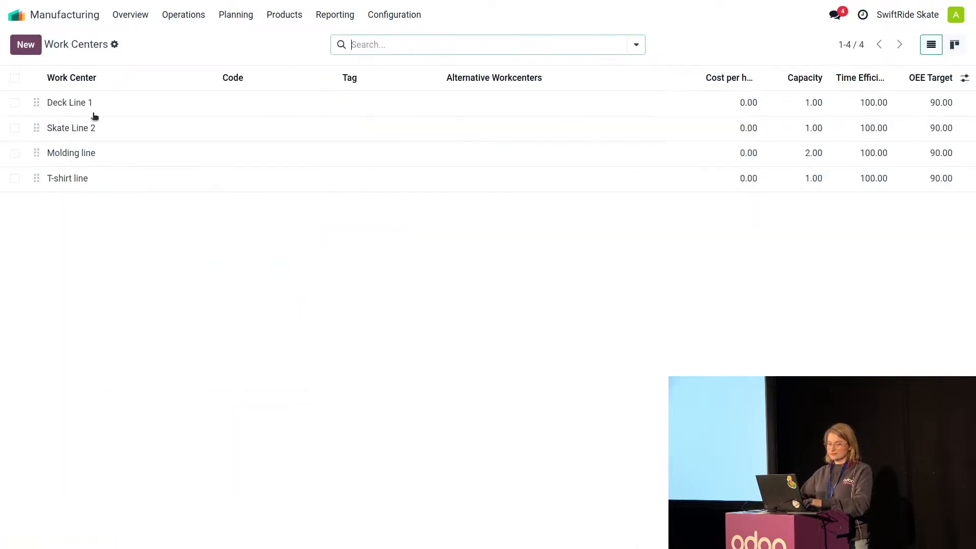
Set the time efficiency of the Skate Line 2 work center to 200% and save it.
click(112, 127)
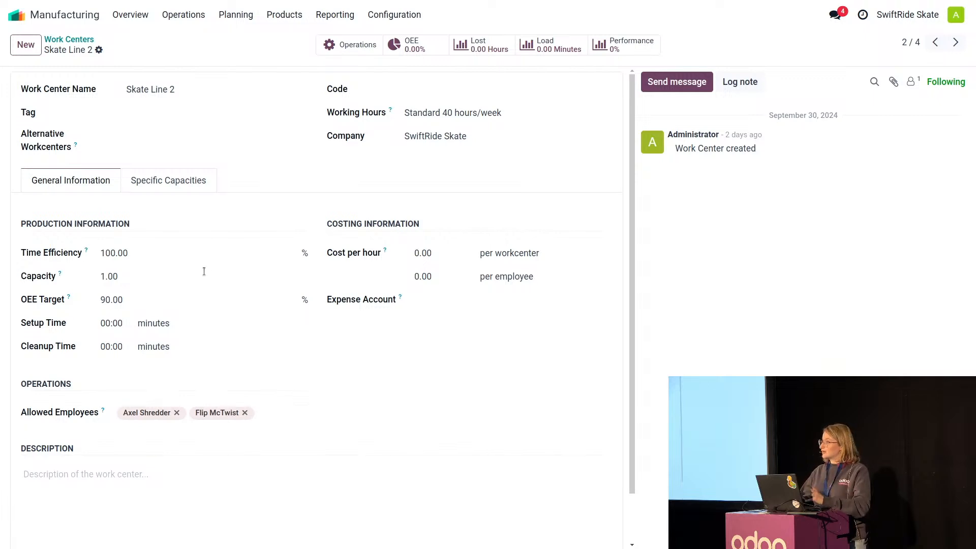
click(171, 255)
text(200)
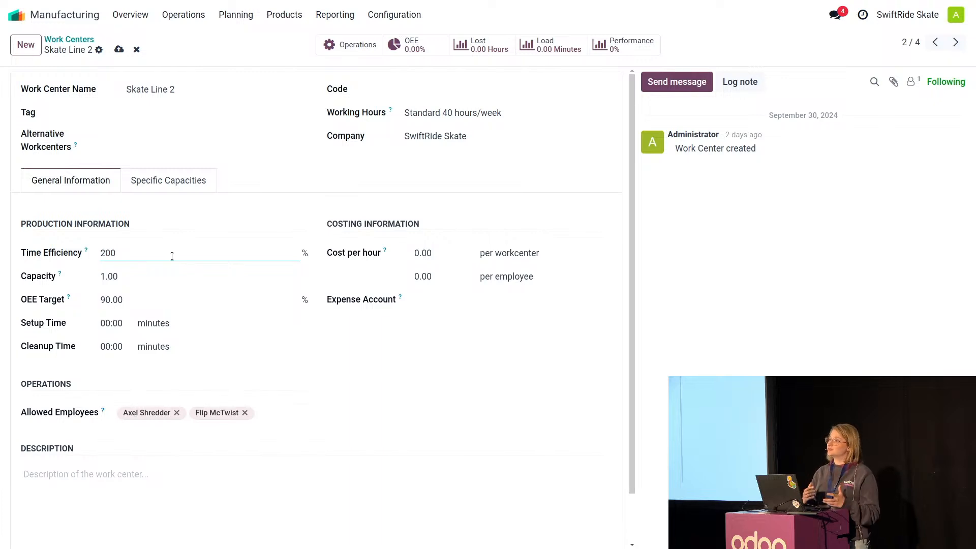
click(278, 179)
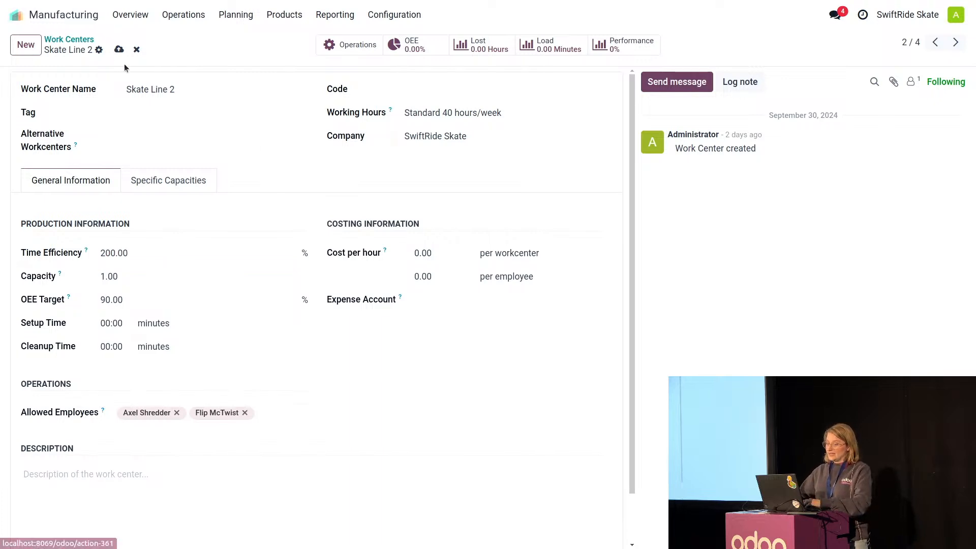
click(118, 50)
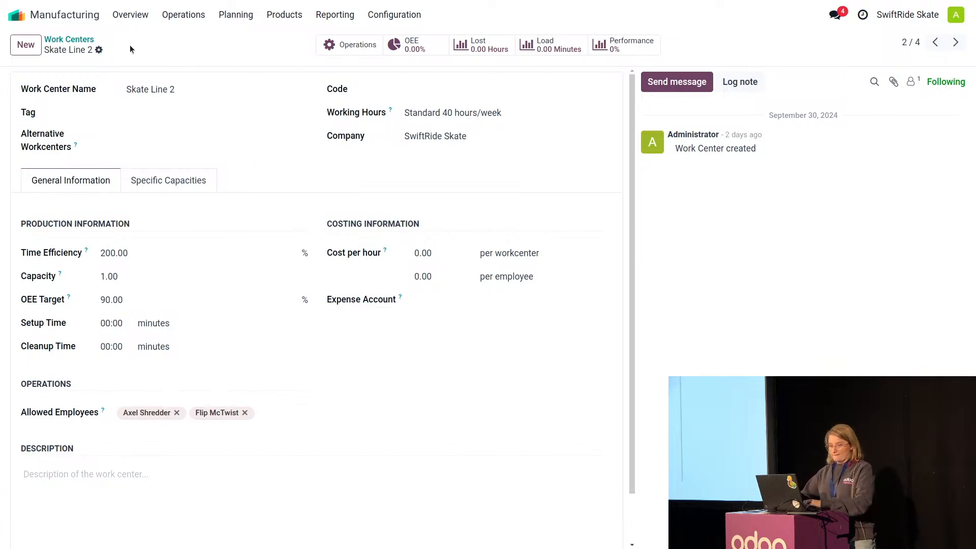
click(69, 39)
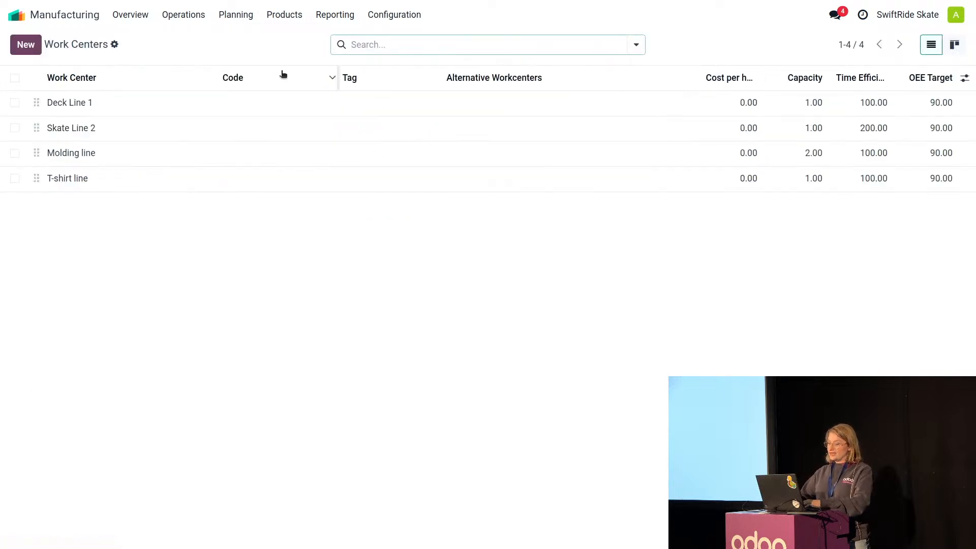
Open the BoM overview of the Deckstorm Skateboard and display its availability information.
click(284, 15)
click(303, 56)
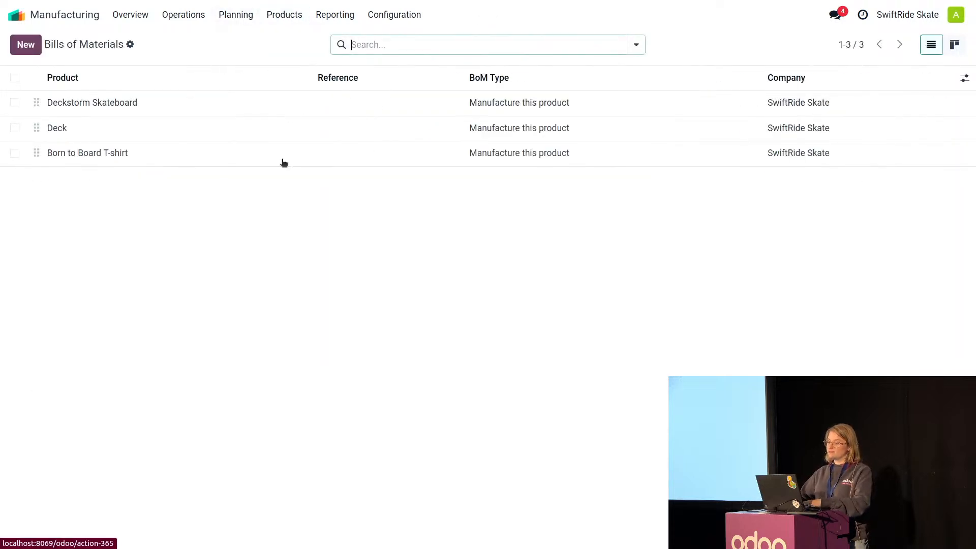
click(151, 105)
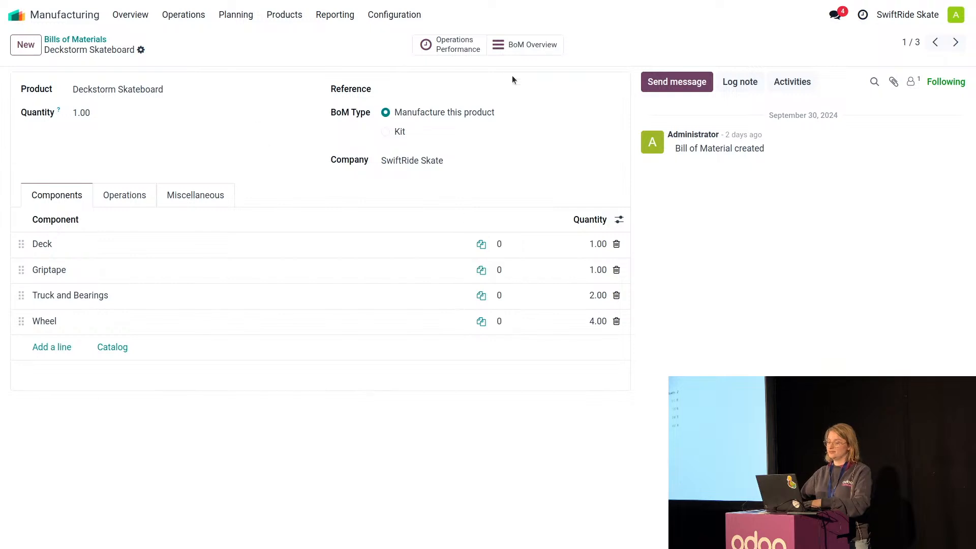
click(528, 51)
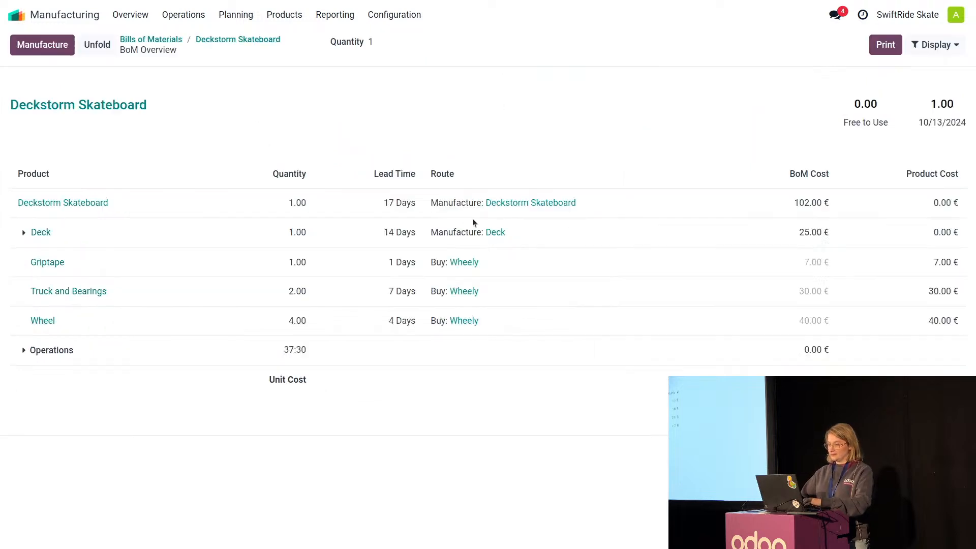
click(936, 44)
click(887, 71)
Set the overview quantity to 50 and unfold the full structure to review estimated dates and operation durations.
click(410, 42)
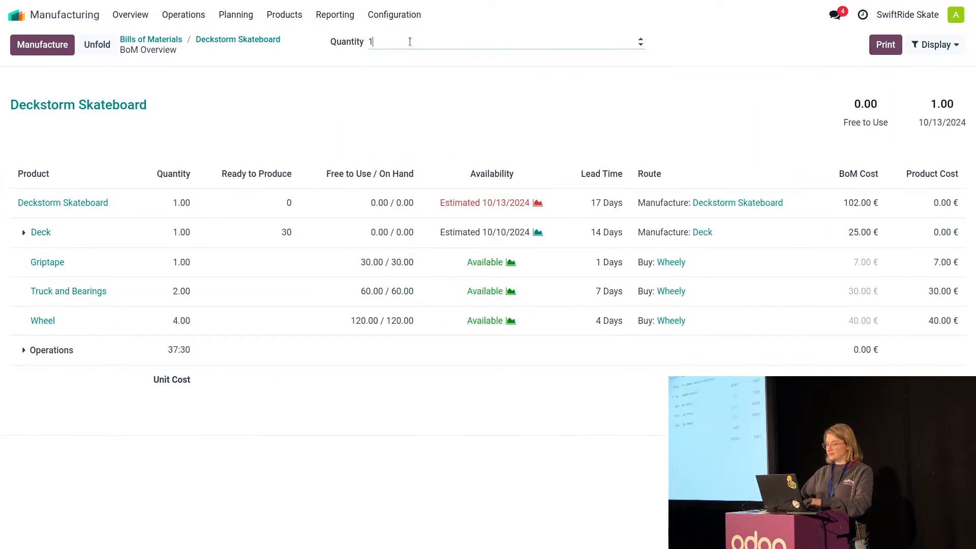
text(50)
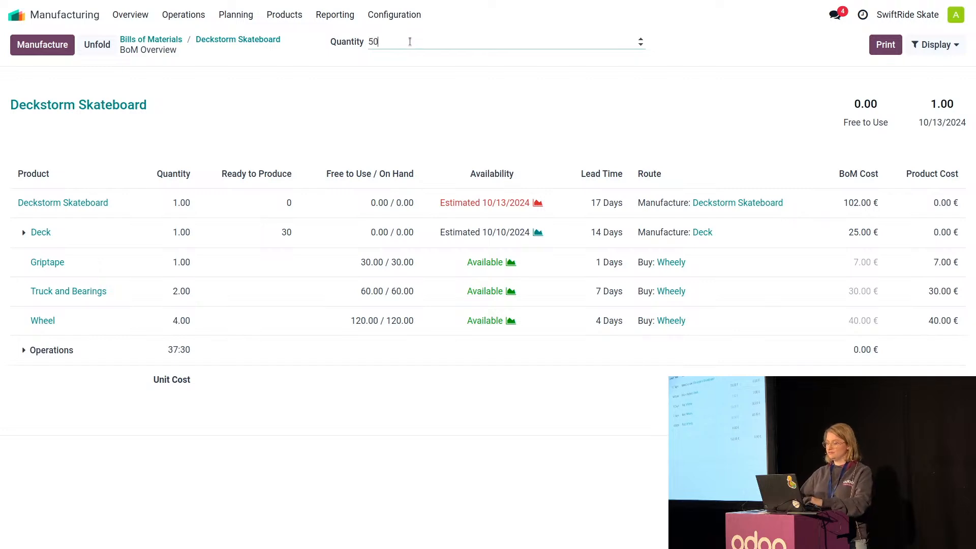
click(328, 115)
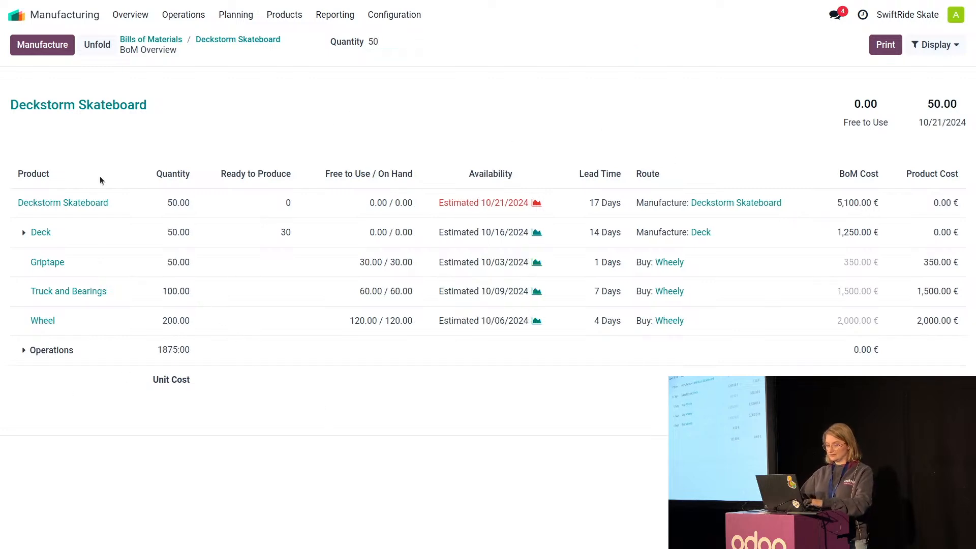
click(96, 44)
scroll(303, 290, down, 3)
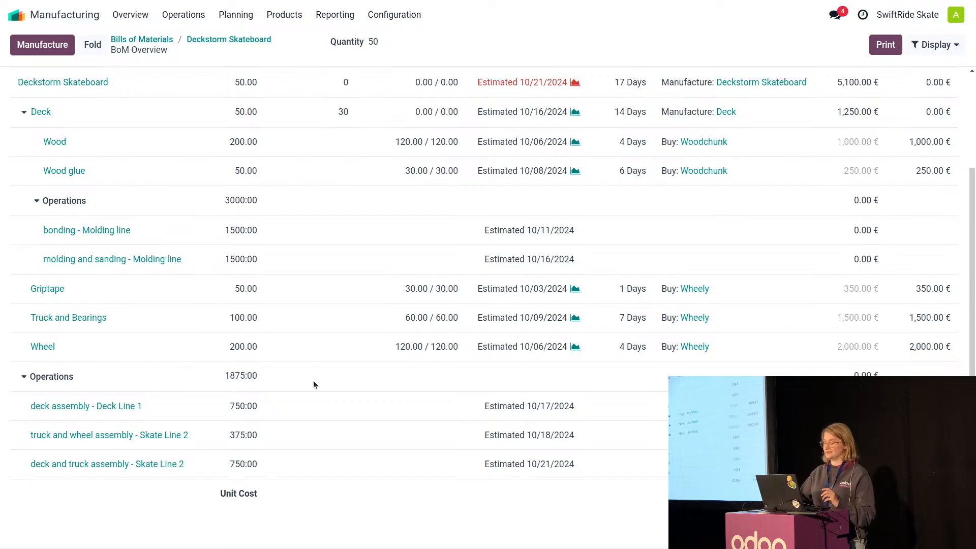
scroll(599, 463, up, 3)
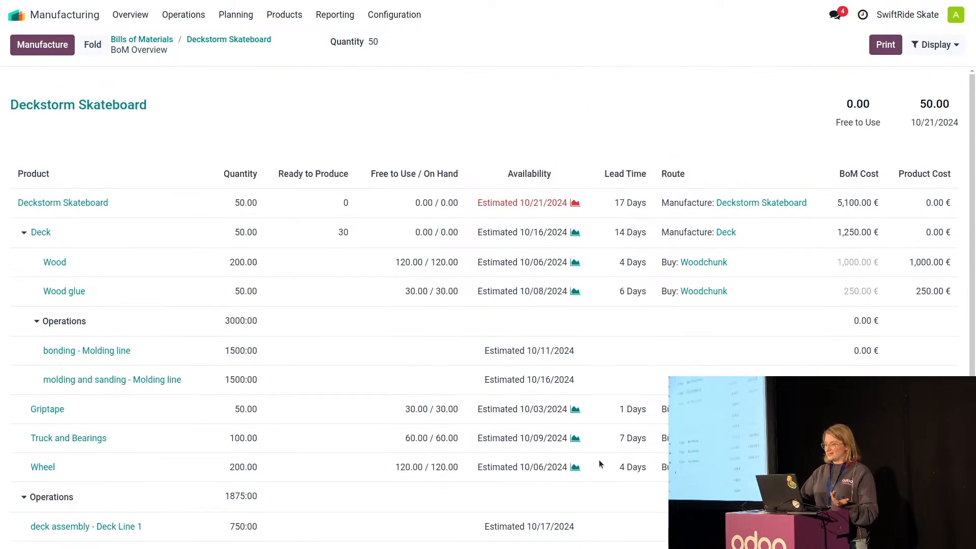
scroll(598, 463, down, 3)
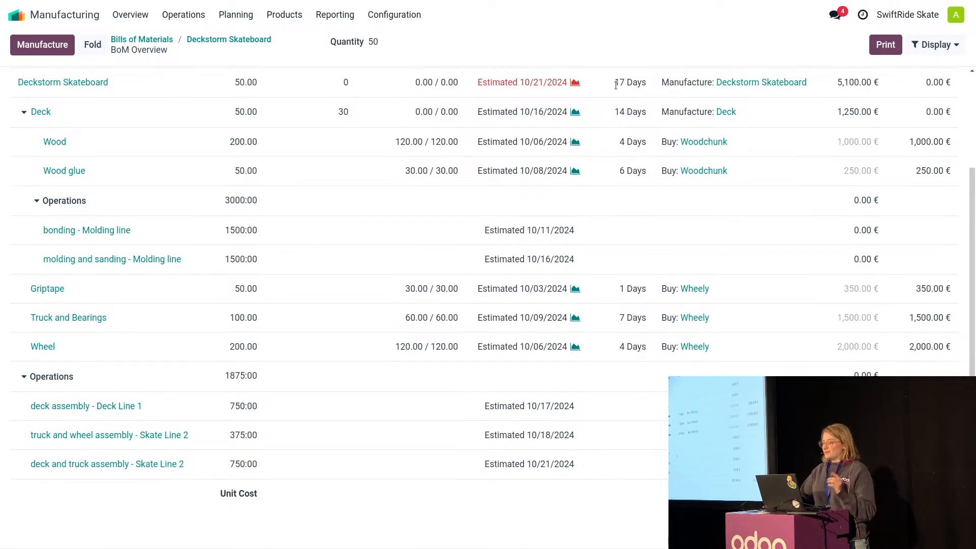
scroll(615, 133, up, 3)
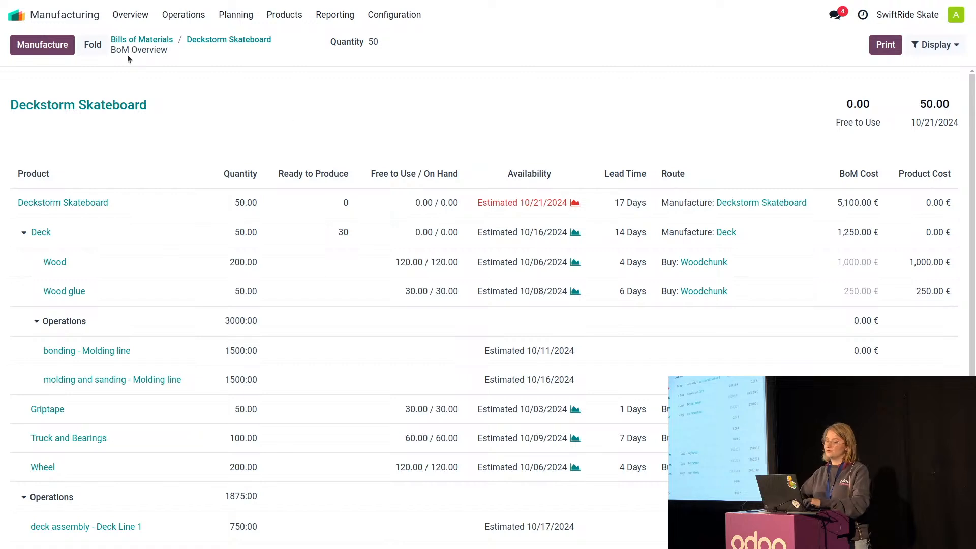
Switch to the Sales app and open the Skate Shop quotation for Deckstorm Skateboards.
click(23, 16)
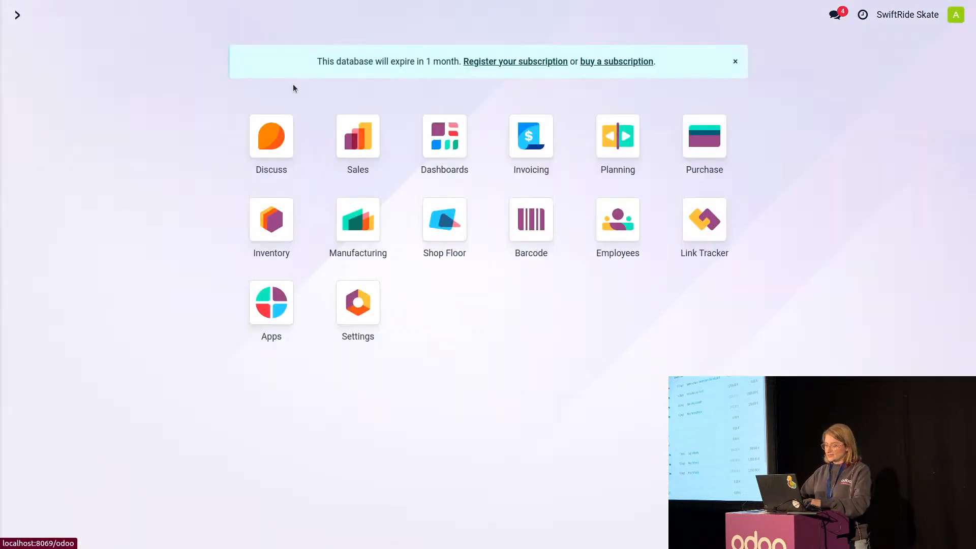
click(350, 142)
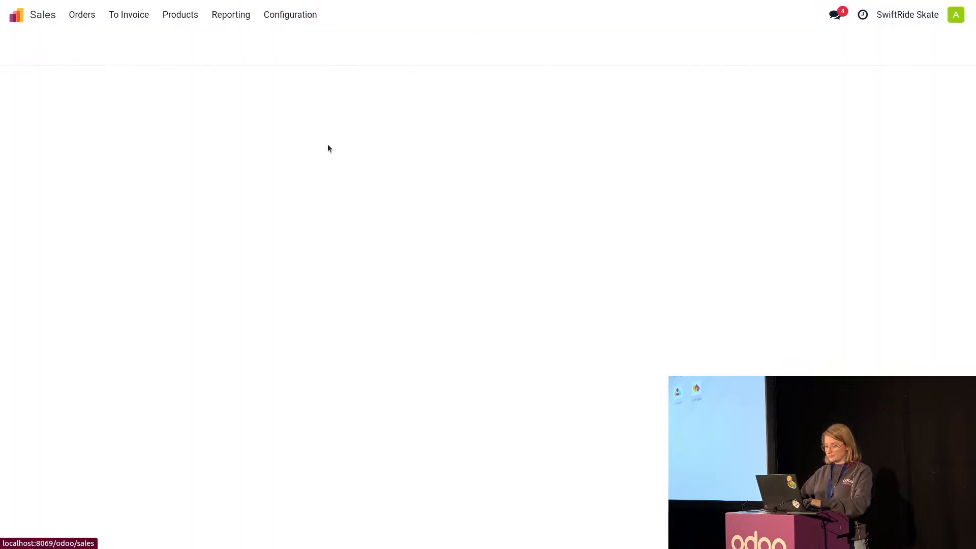
click(66, 111)
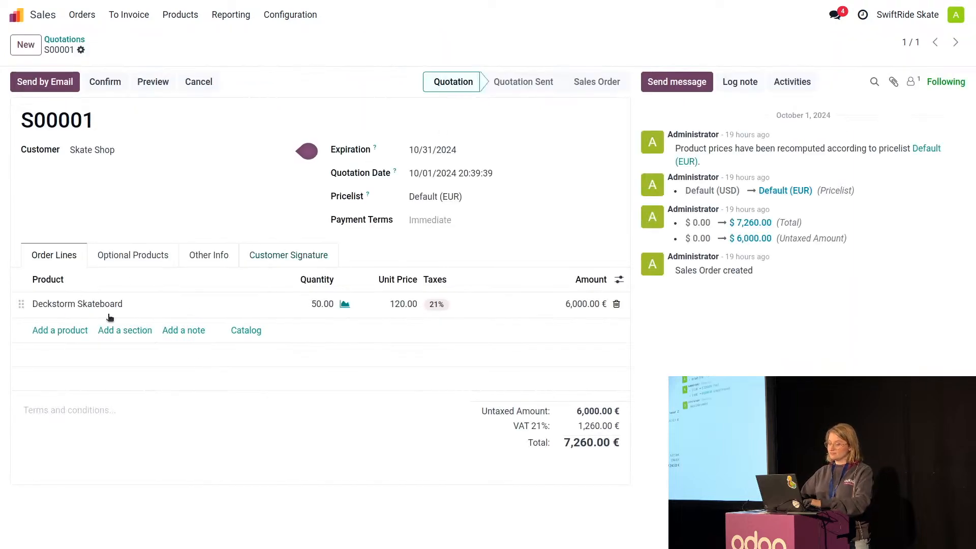
Set the quotation's delivery date to 10/21/2024 15:00, save it, and confirm it as a sales order.
click(205, 259)
scroll(236, 316, down, 2)
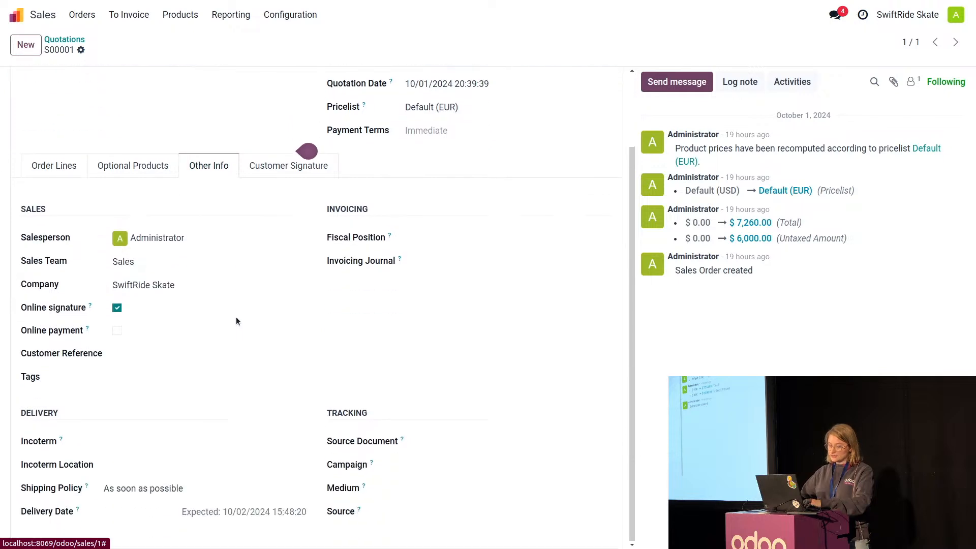
click(143, 515)
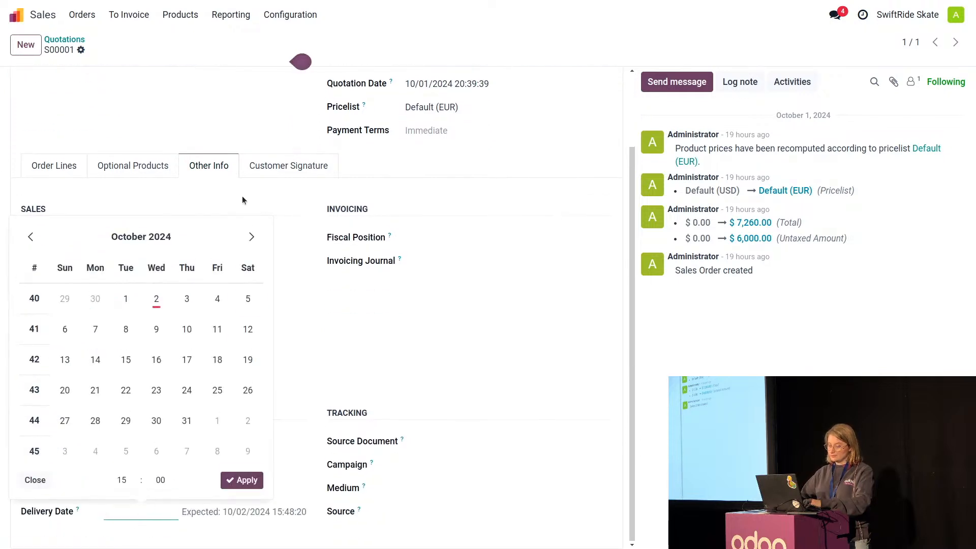
click(95, 390)
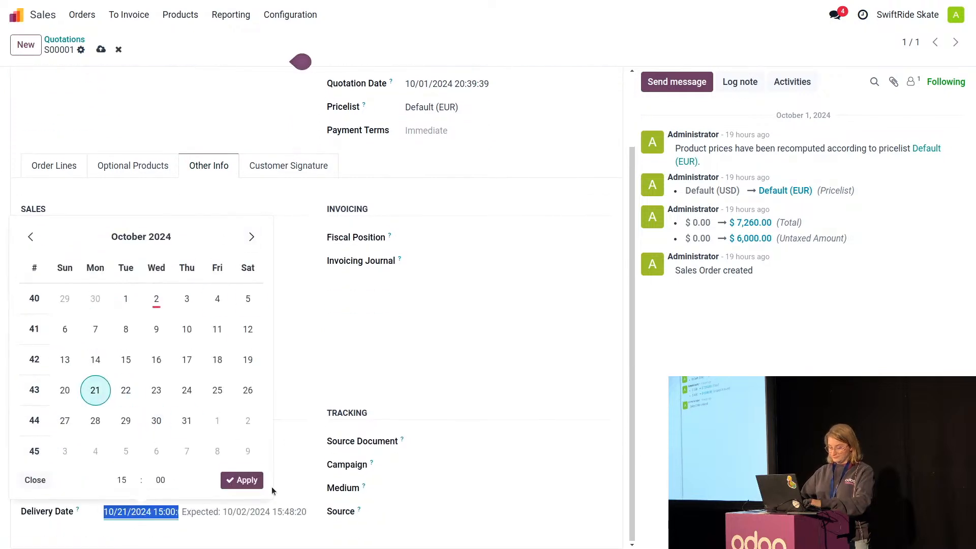
click(242, 480)
scroll(97, 96, up, 2)
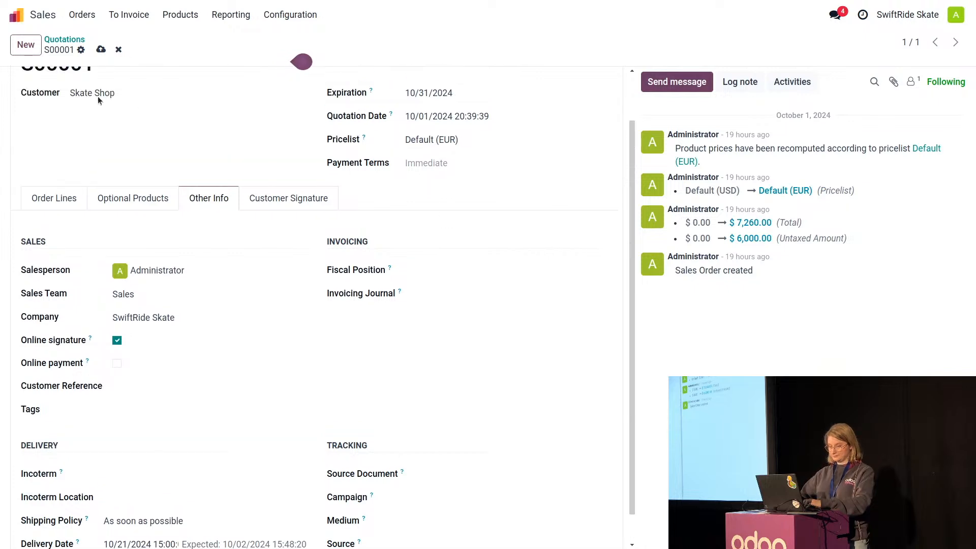
click(100, 50)
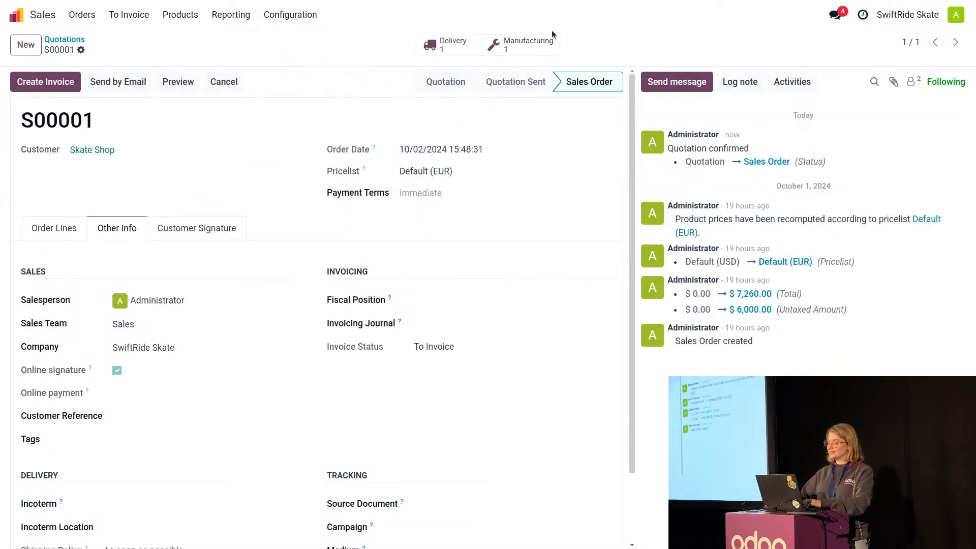
Switch to the Manufacturing app and review the manufacturing orders for the Deck and the Deckstorm Skateboard.
click(16, 15)
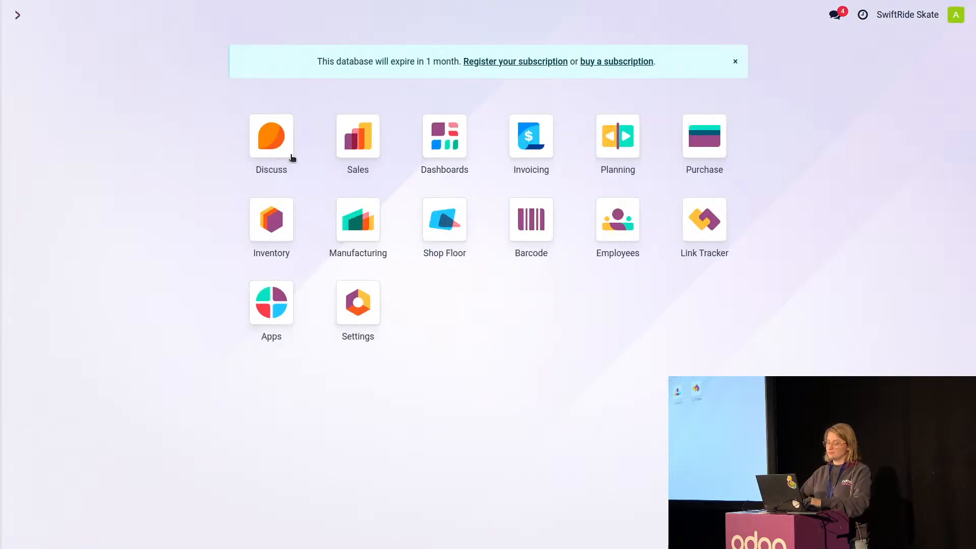
click(358, 220)
click(190, 17)
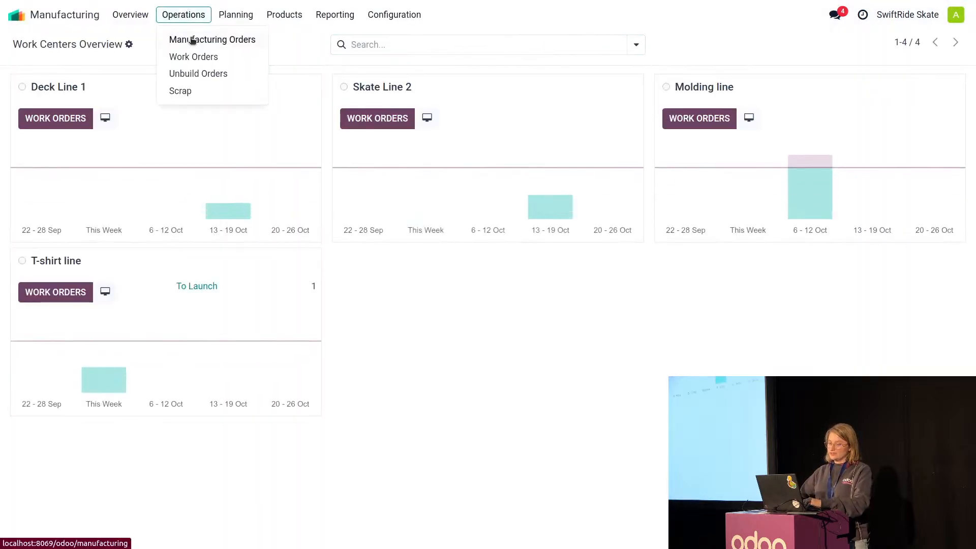
click(189, 39)
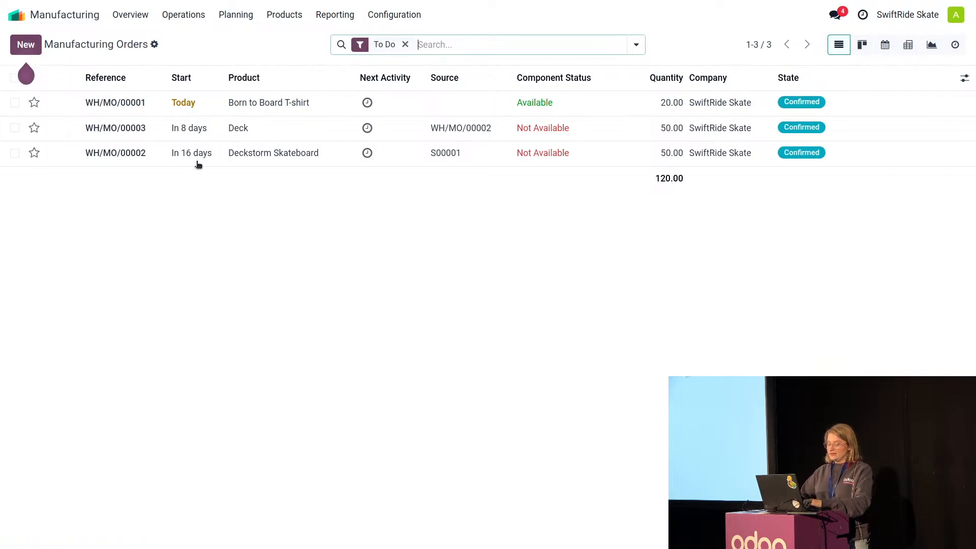
click(222, 136)
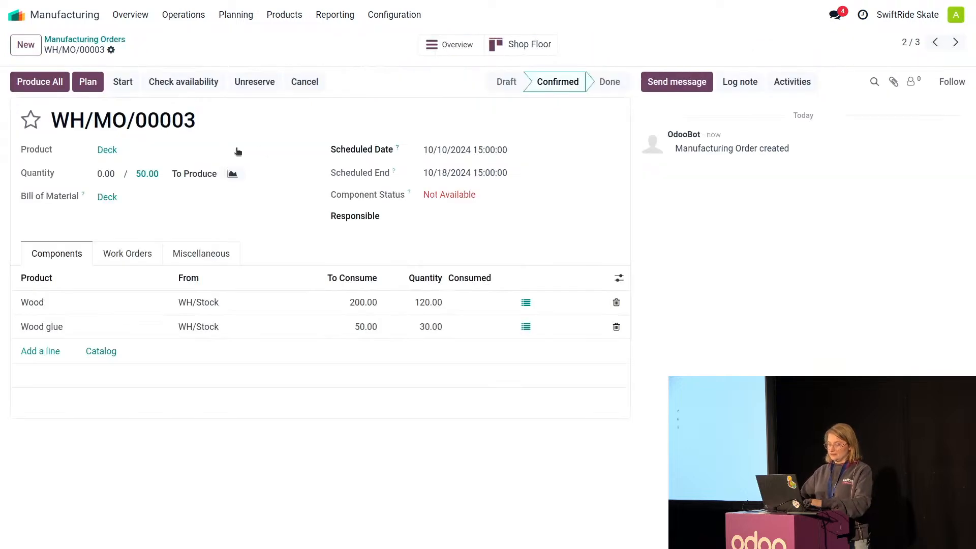
click(74, 40)
click(260, 158)
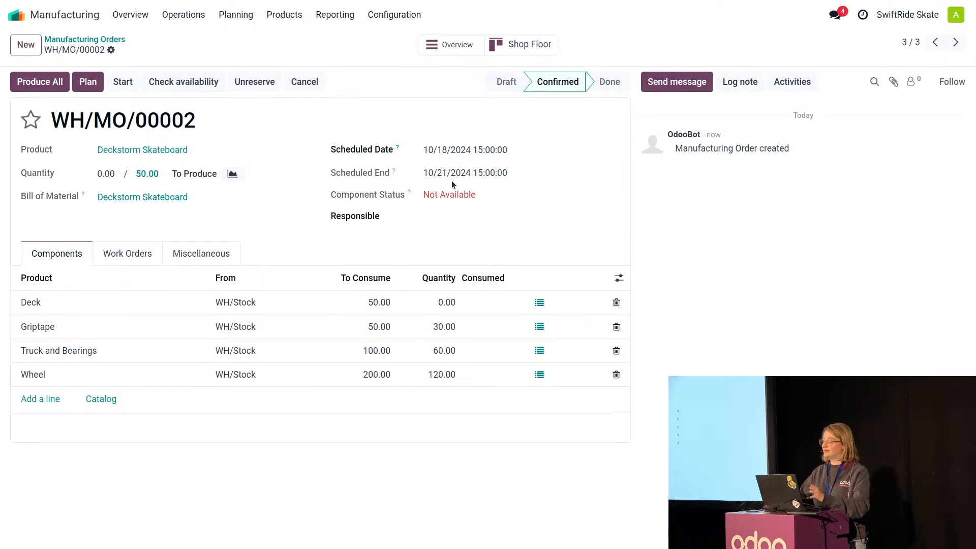
click(84, 41)
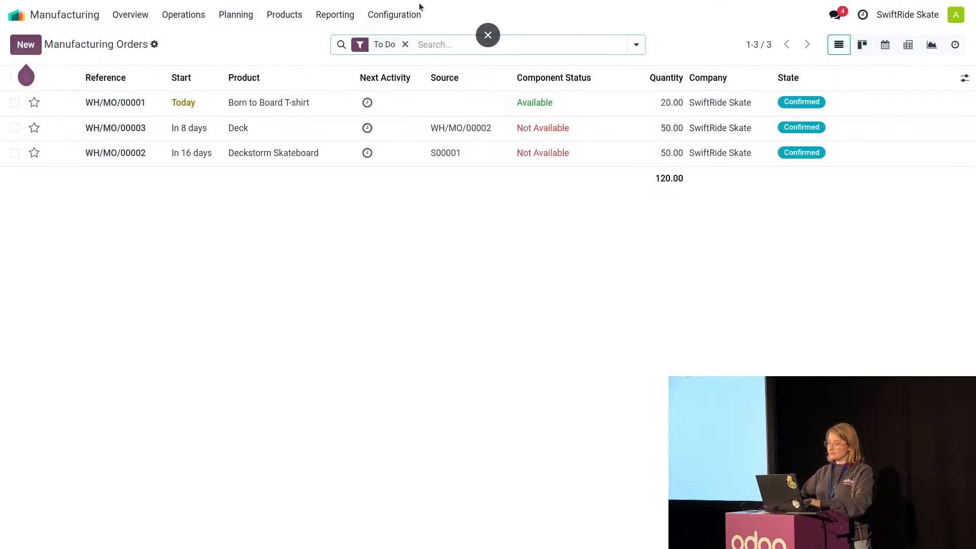
Examine the molding and sanding operation's settings, including its employee capacity, in the operations configuration.
click(407, 13)
click(406, 74)
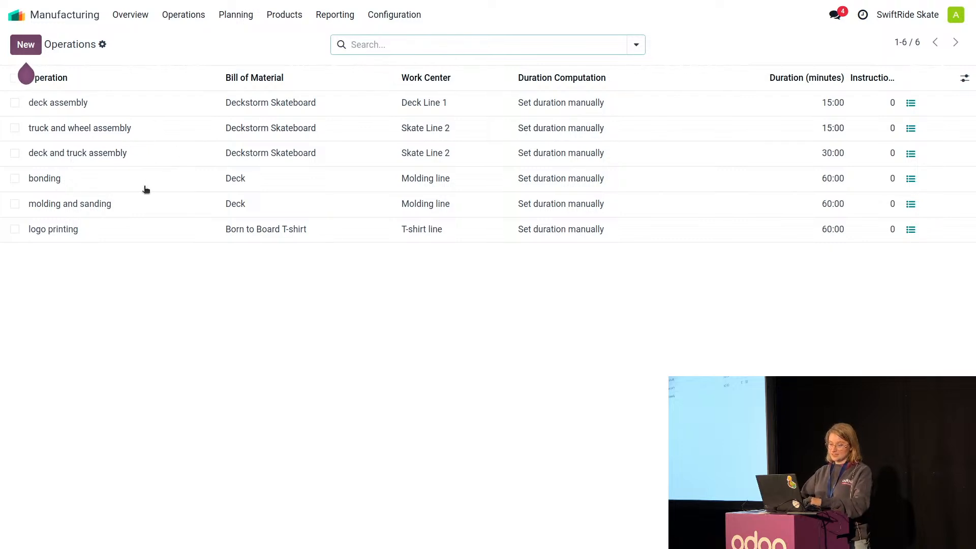
click(139, 206)
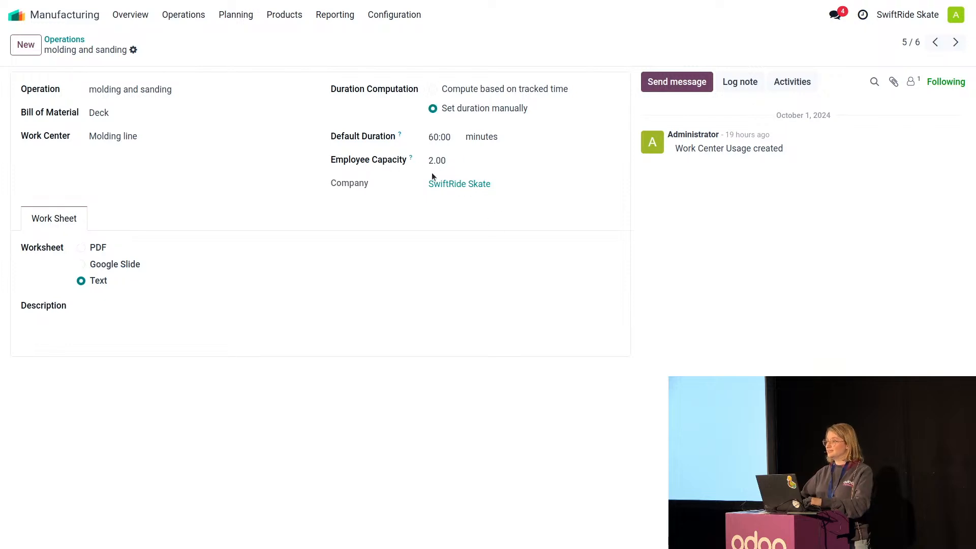
click(66, 41)
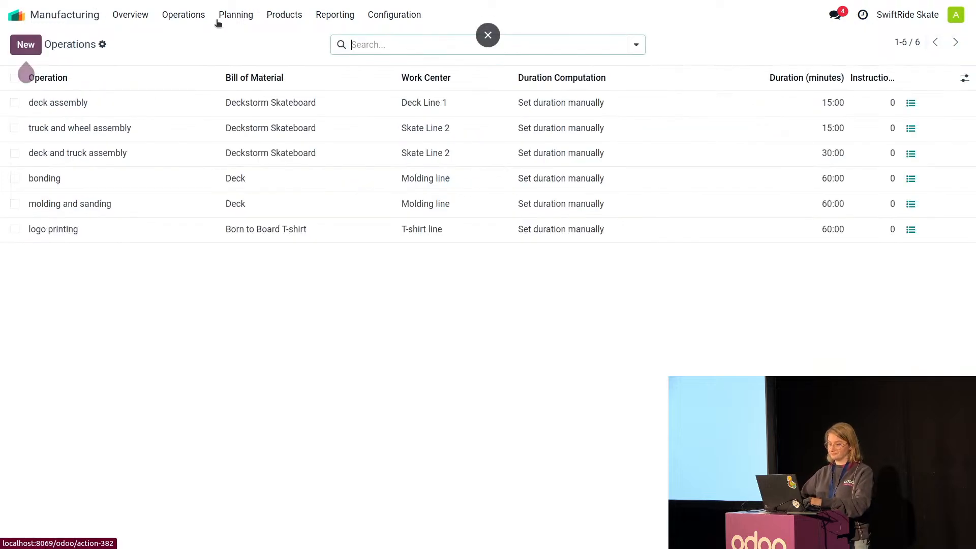
Open the Deck manufacturing order's work orders and assign both listed employees to the bonding operation.
click(189, 16)
click(196, 42)
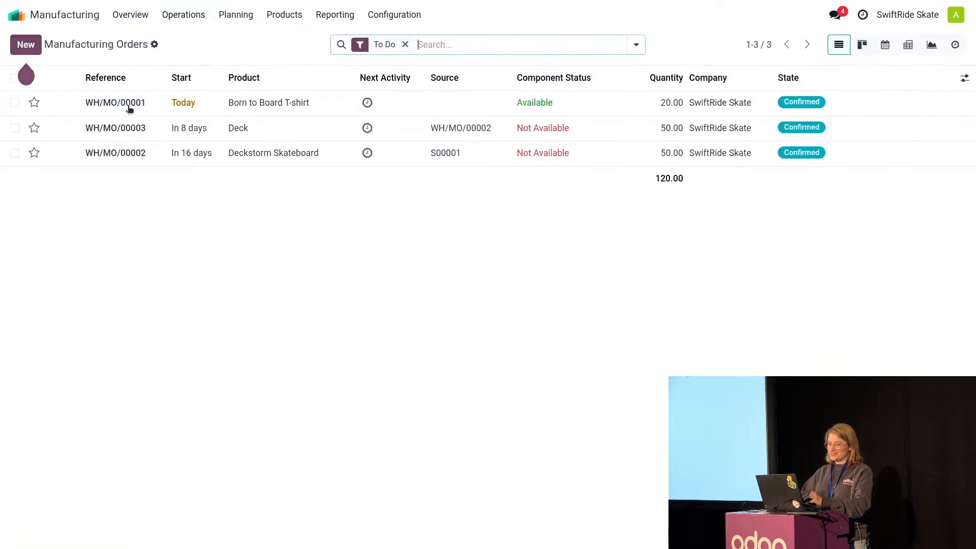
click(157, 136)
click(136, 253)
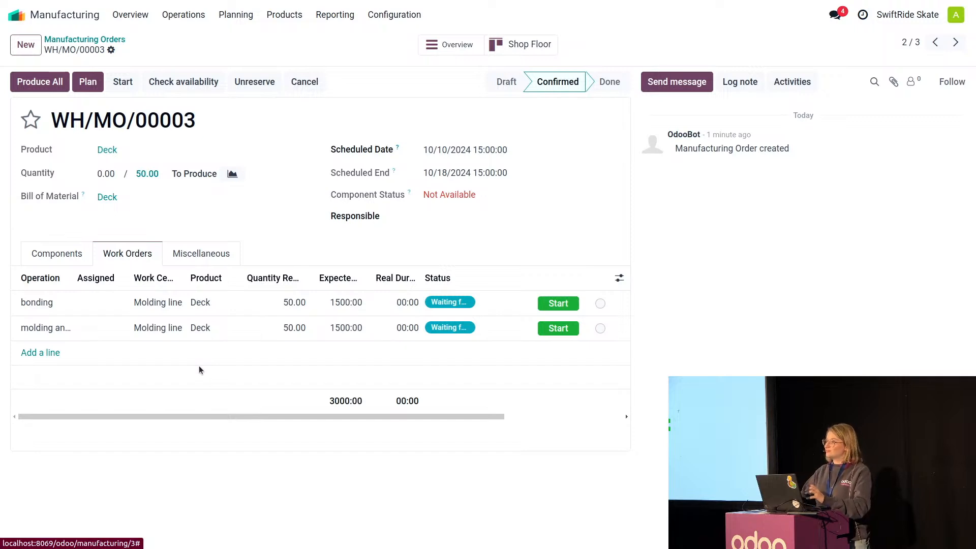
click(85, 303)
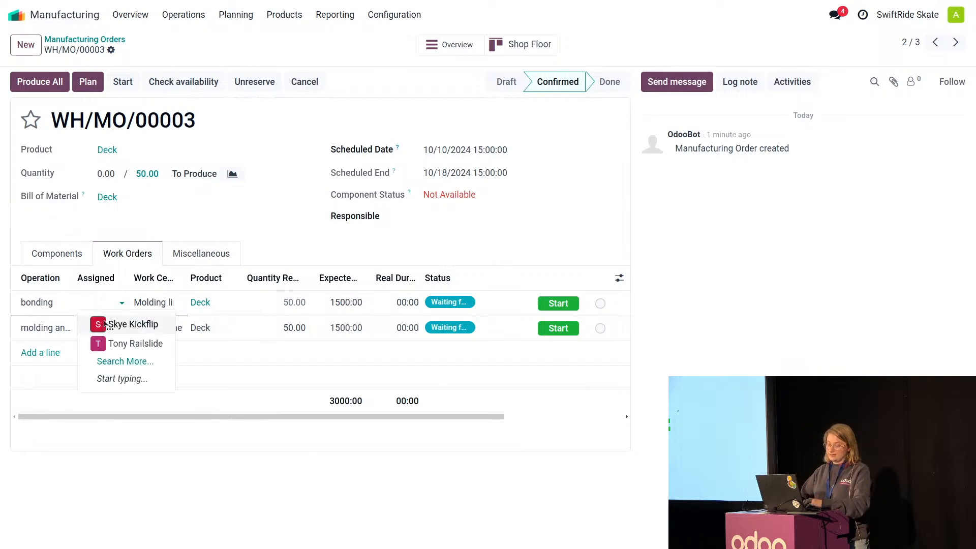
click(108, 323)
click(105, 359)
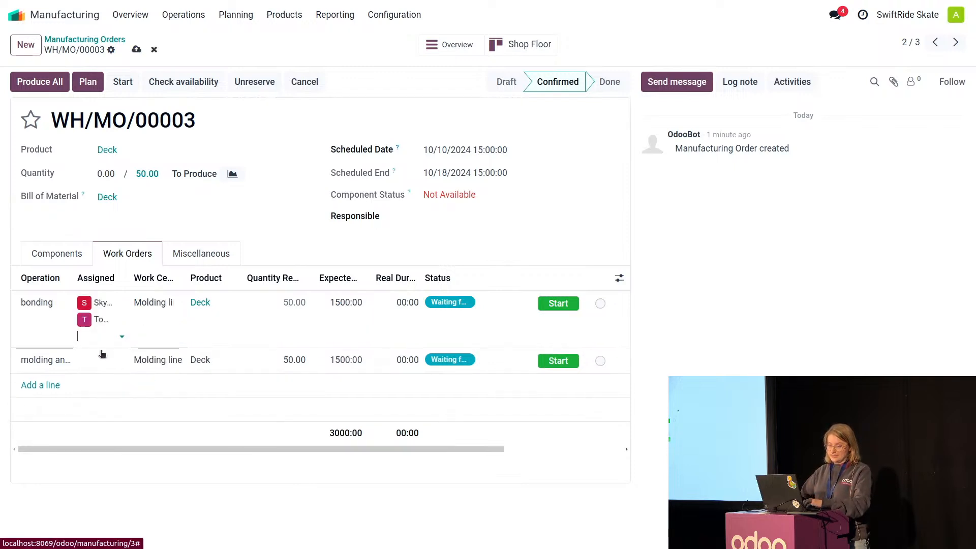
Assign the same two employees to the molding and sanding operation, save the order, and plan it.
click(97, 362)
click(100, 329)
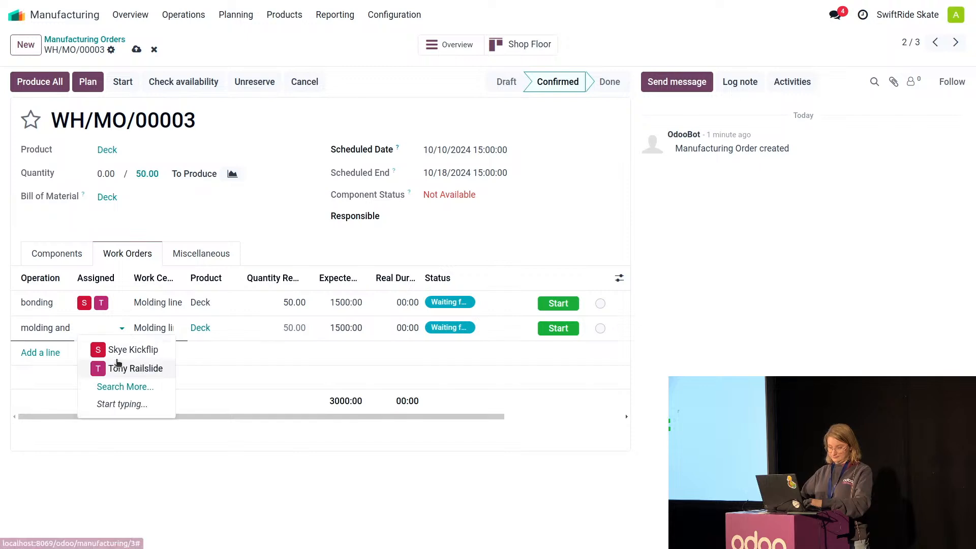
click(122, 350)
click(122, 344)
click(122, 385)
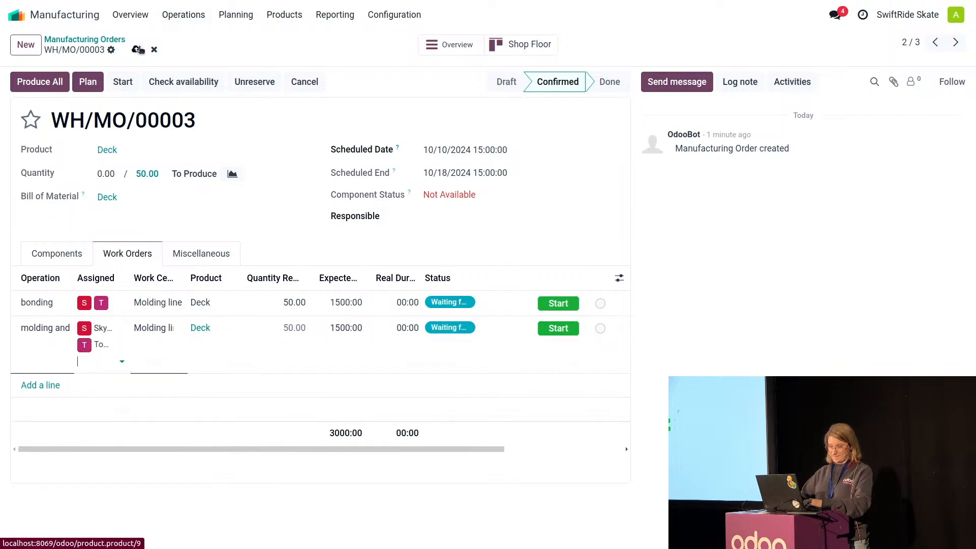
click(136, 49)
click(94, 83)
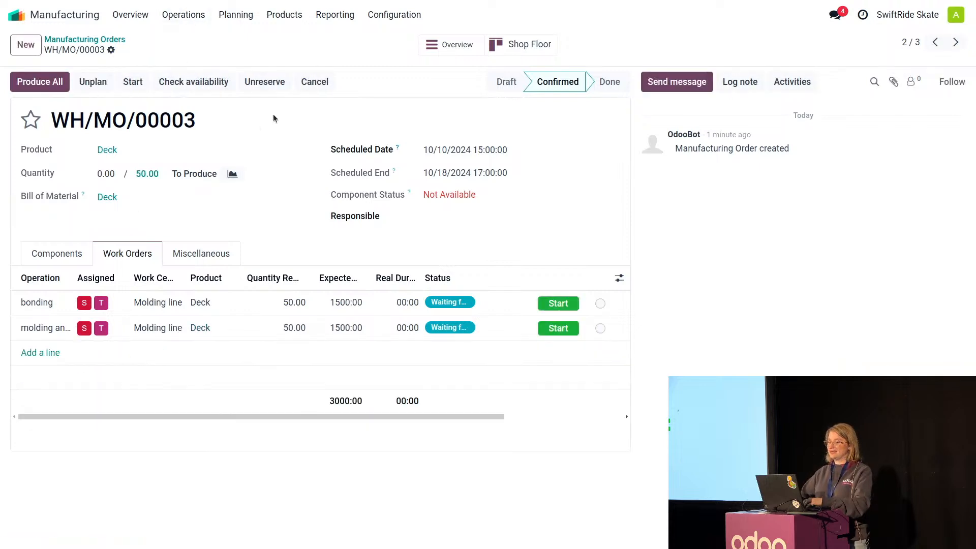
Show the work orders planning by work center, additionally grouped by the Assigned field.
click(238, 16)
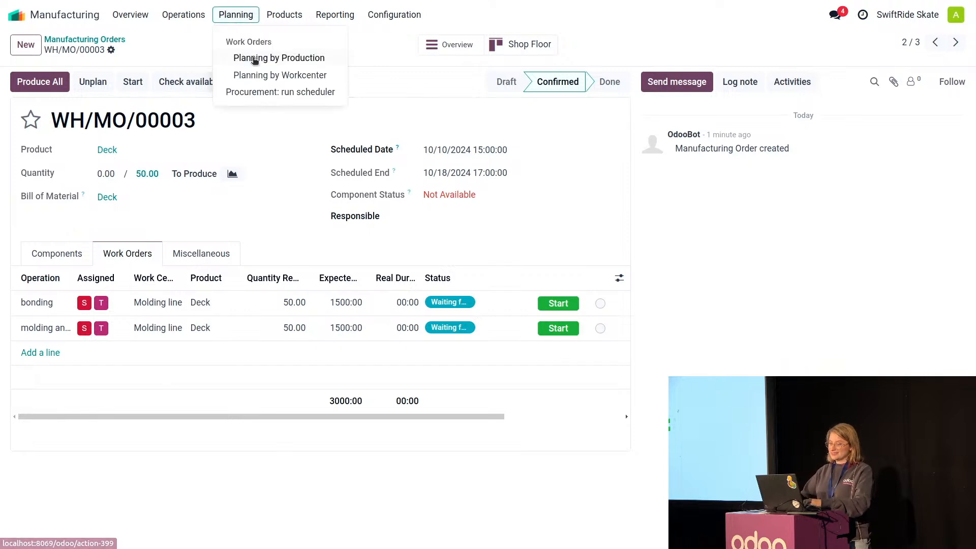
click(263, 76)
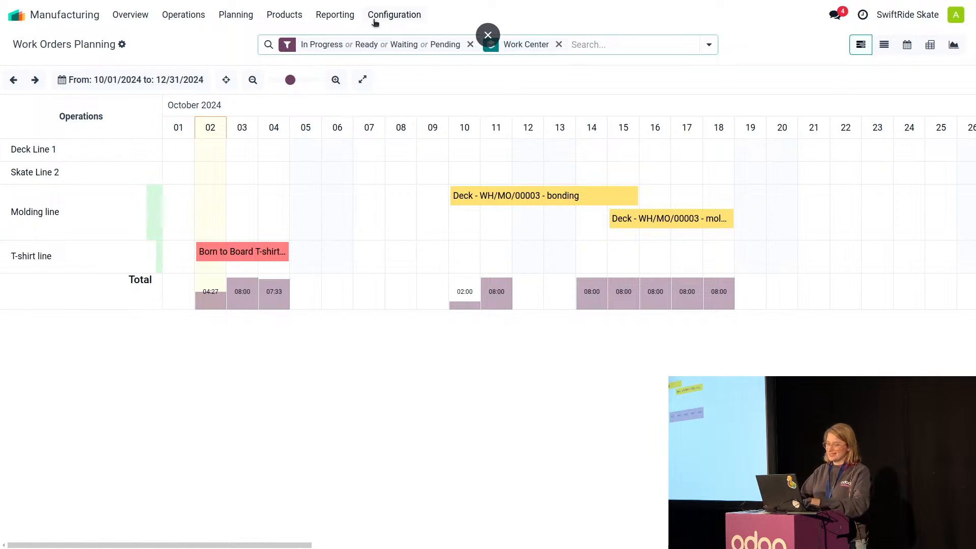
click(709, 45)
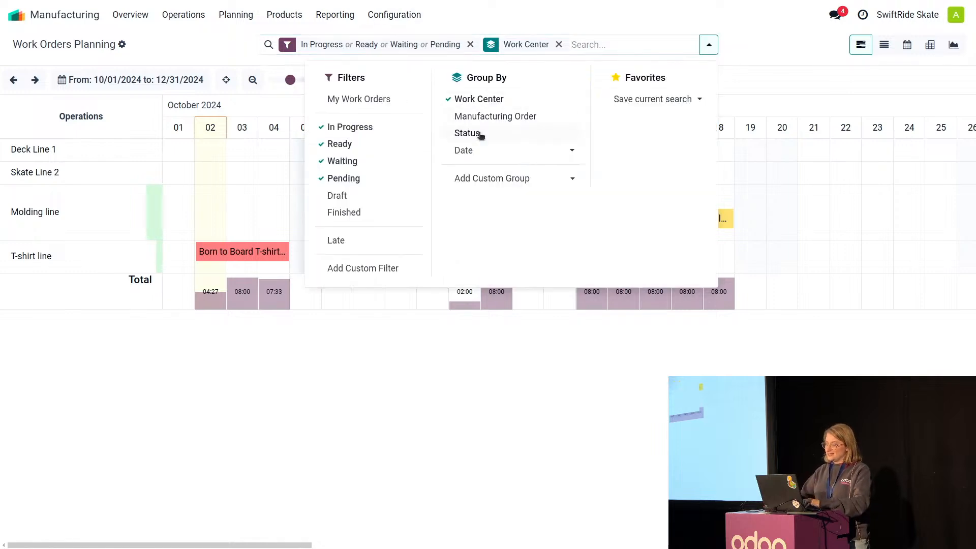
click(486, 181)
click(488, 183)
click(489, 226)
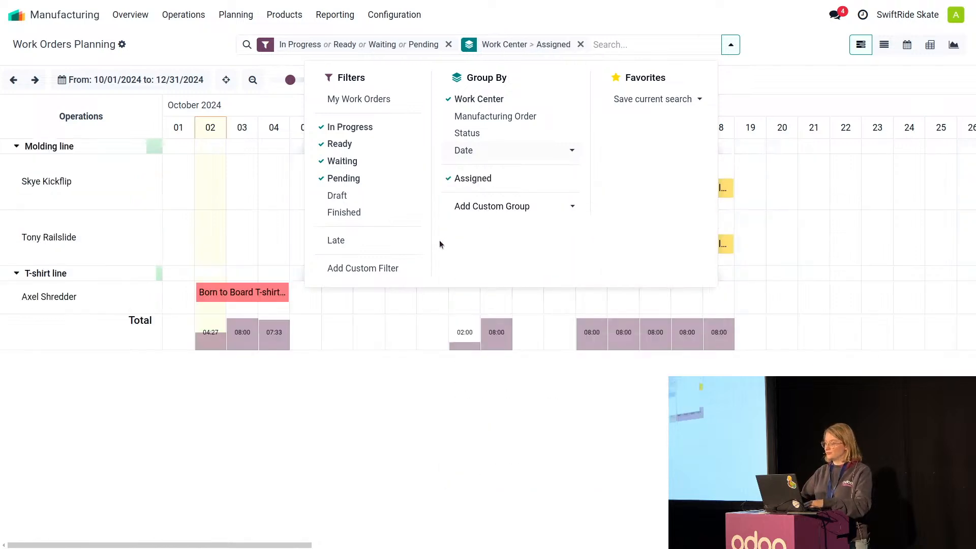
click(262, 417)
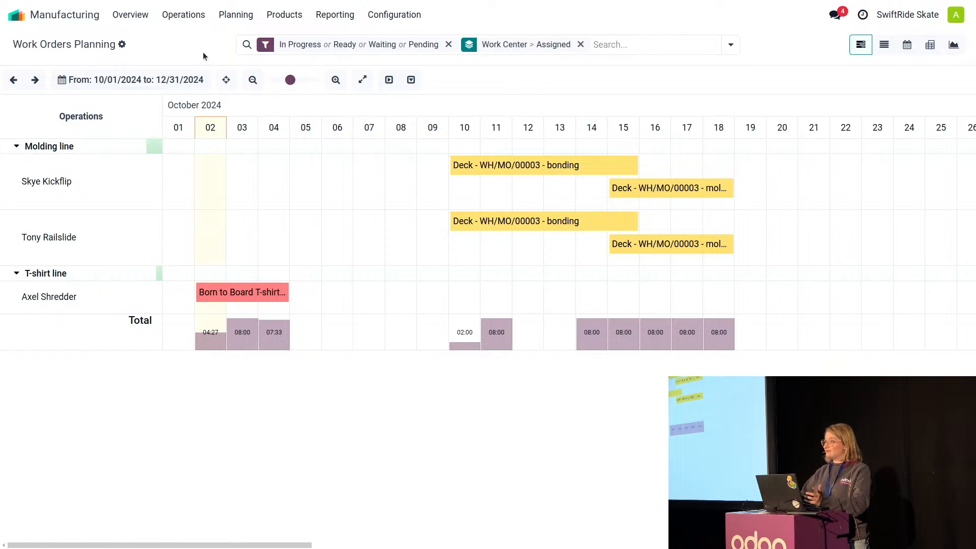
Read the unread chat message about T-shirts and open the BoM overview of the Born to Board T-shirt.
click(834, 14)
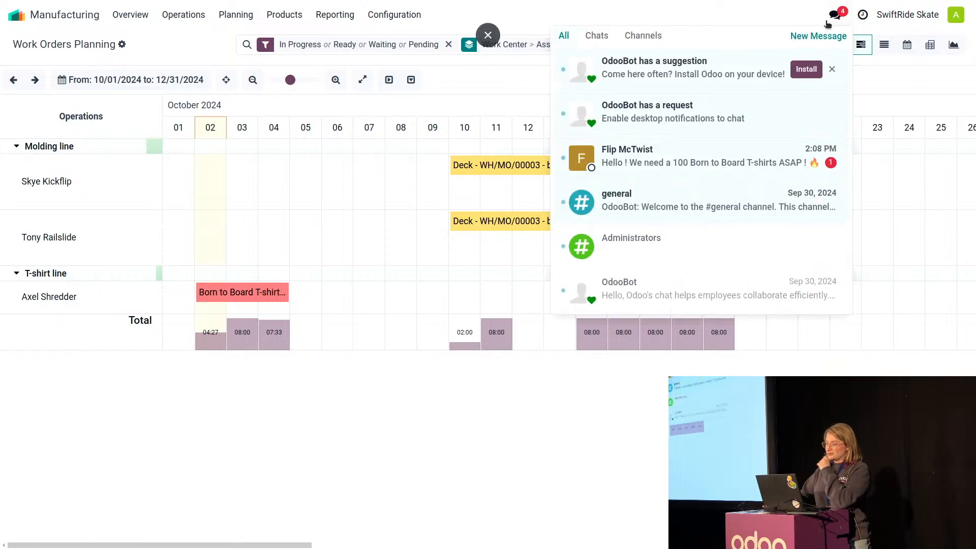
click(628, 157)
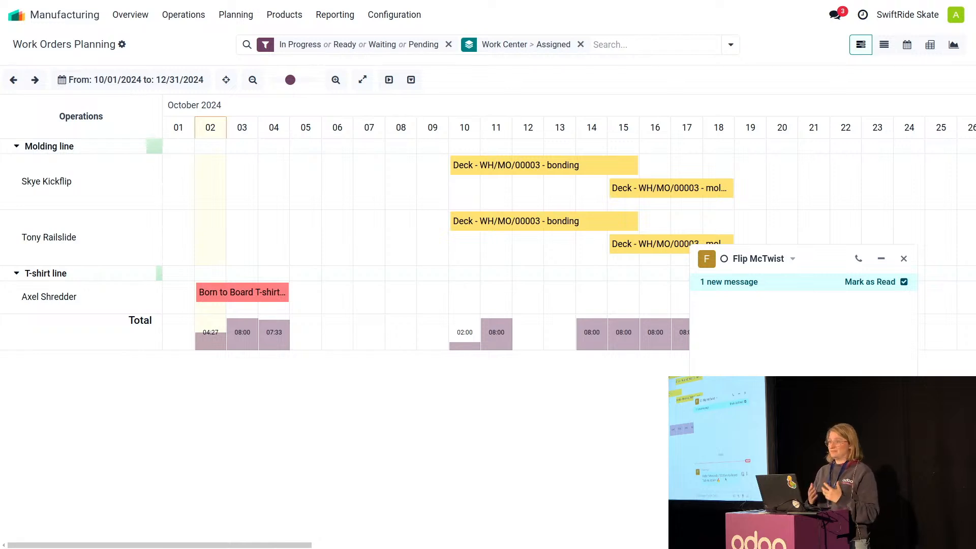
click(278, 14)
click(304, 57)
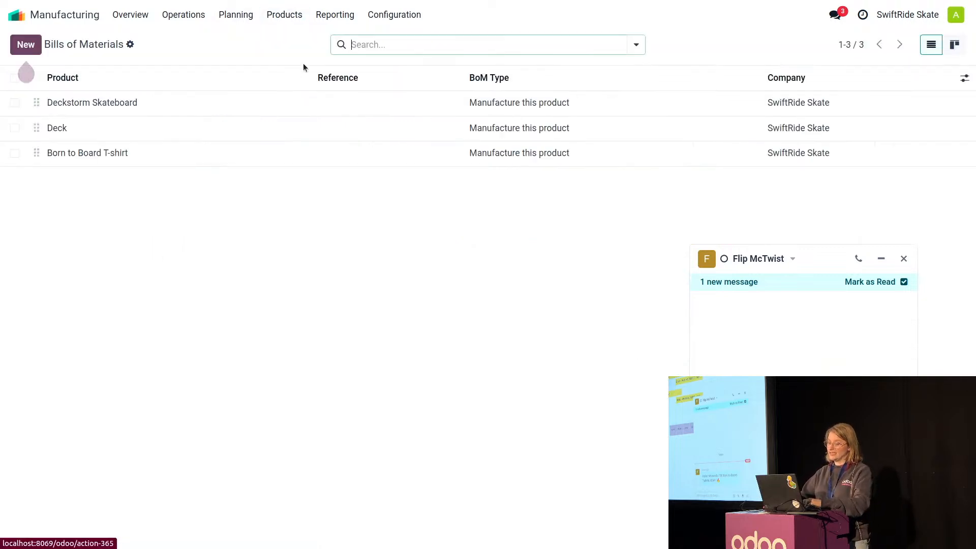
click(153, 153)
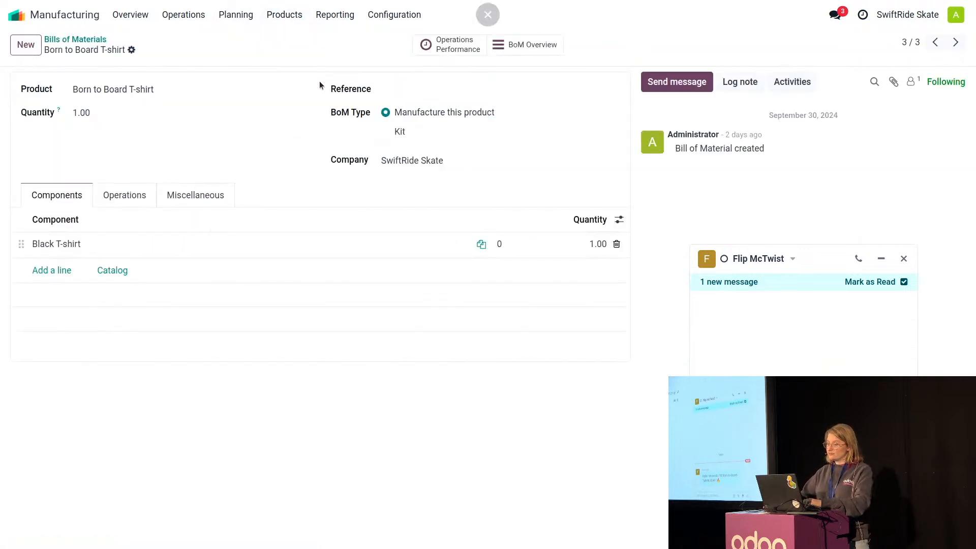
click(540, 46)
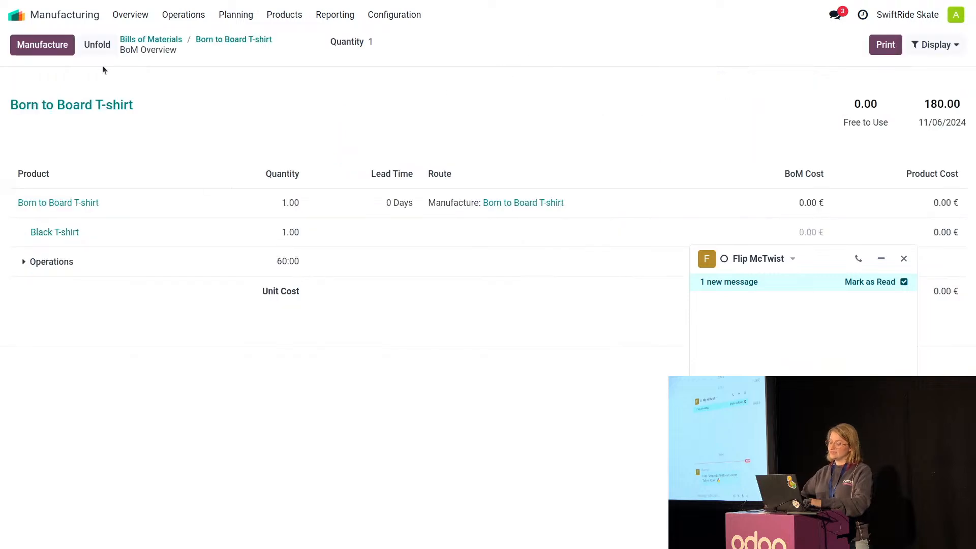
click(879, 259)
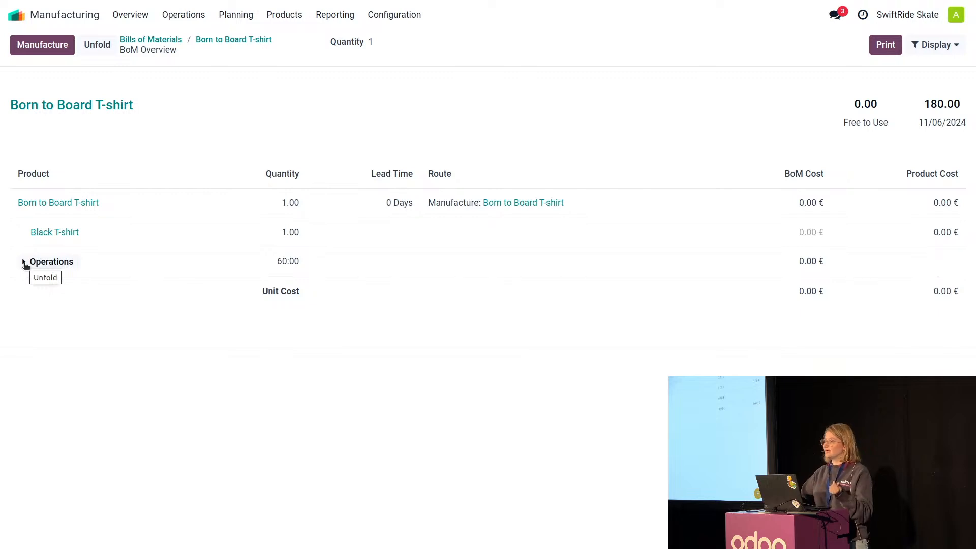
Unfold the T-shirt's operations, display the availability information, and set the overview quantity to 100.
click(24, 262)
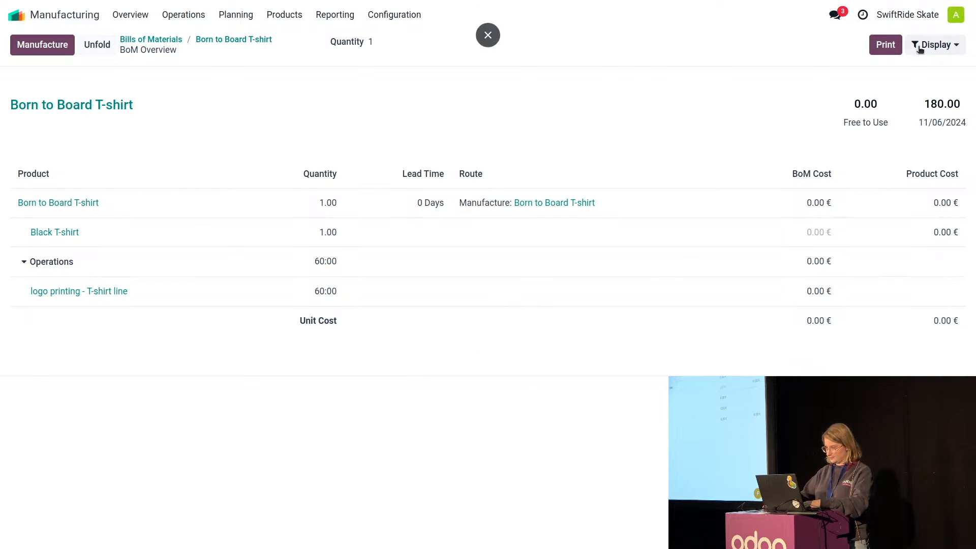
click(935, 45)
click(919, 72)
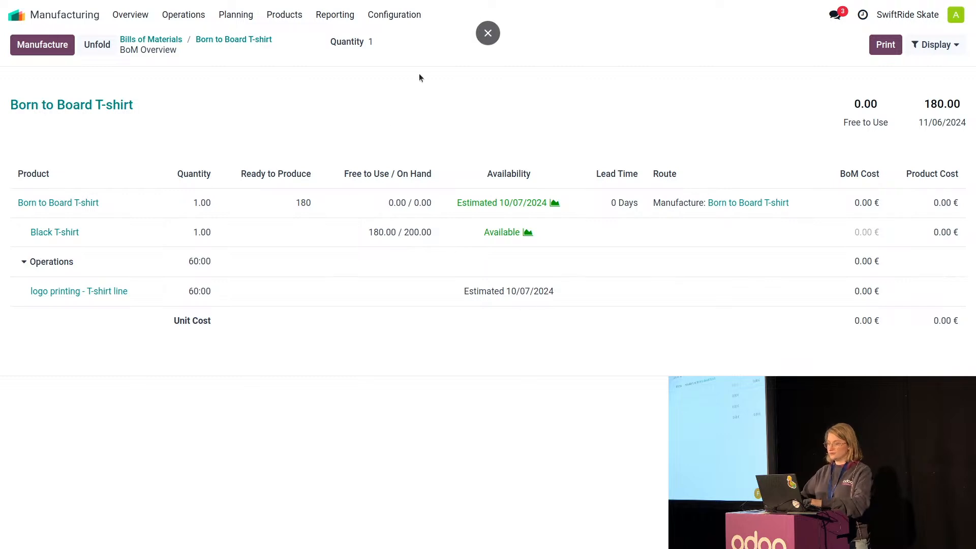
click(402, 42)
text(00)
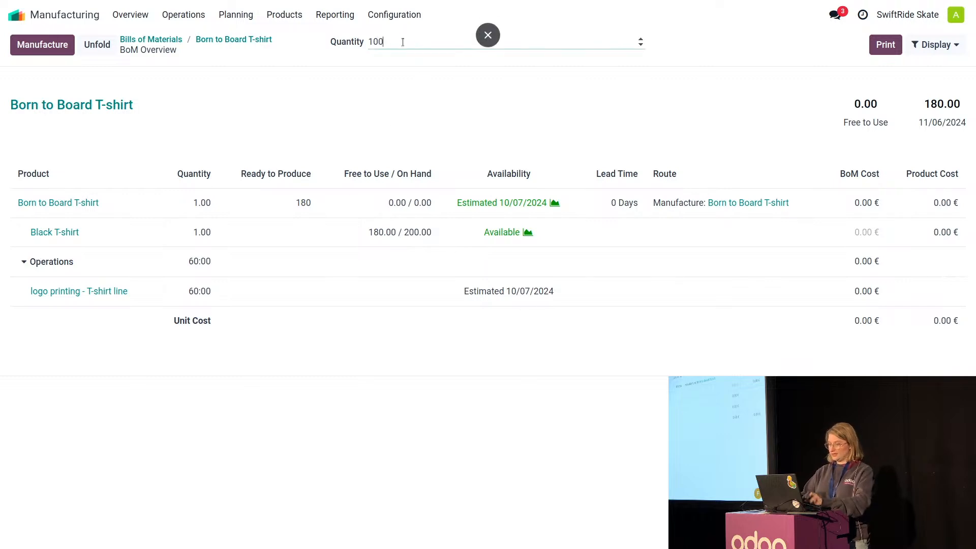
click(309, 83)
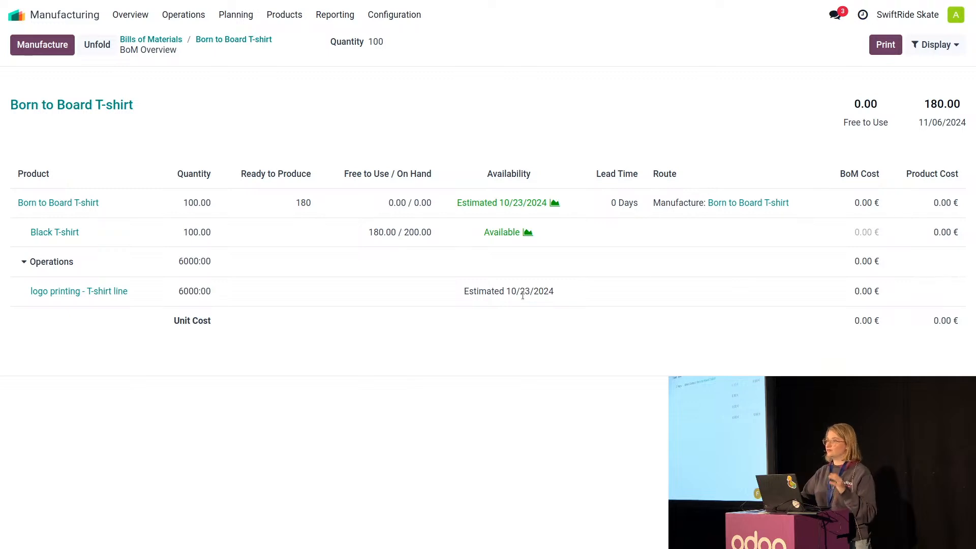
Create a new manufacturing order for the Born to Board T-shirt.
click(133, 16)
click(183, 15)
click(188, 40)
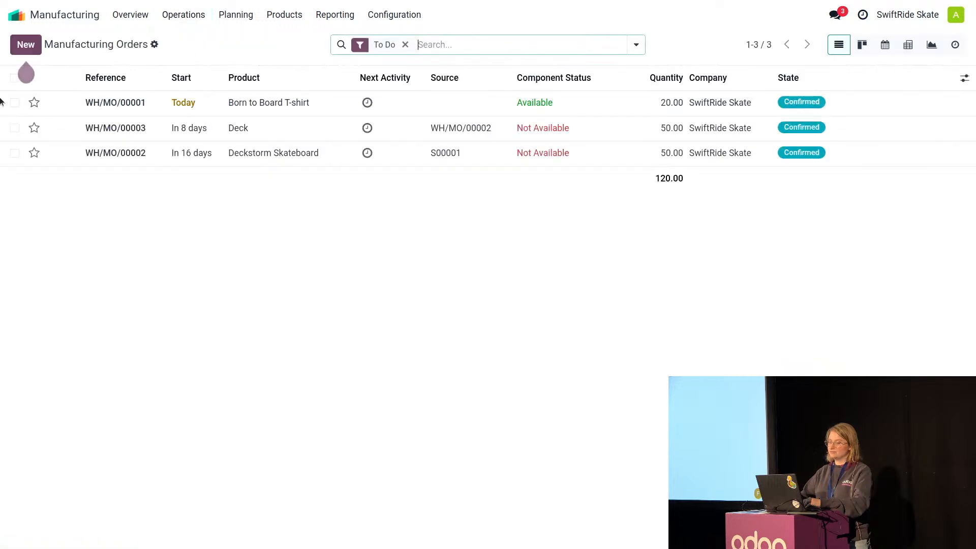
click(26, 46)
click(180, 149)
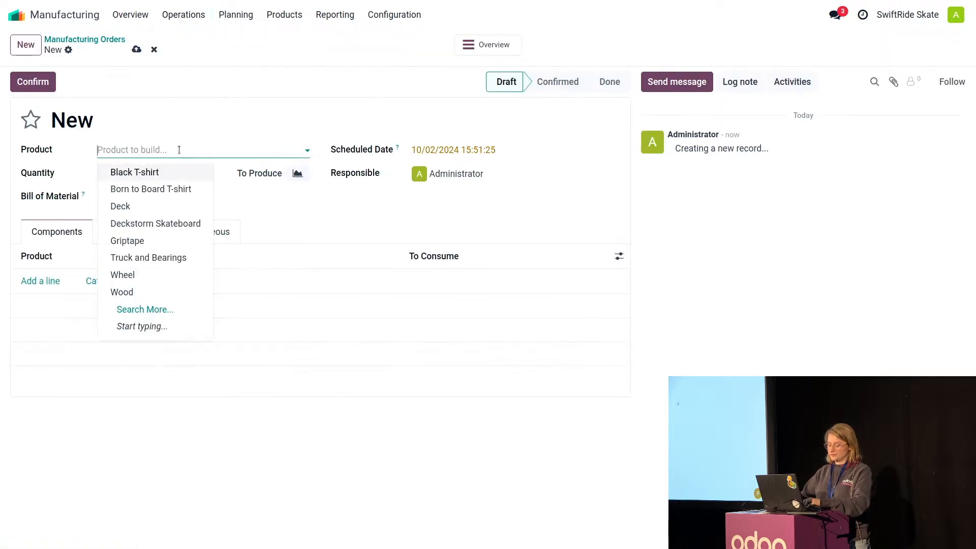
click(168, 188)
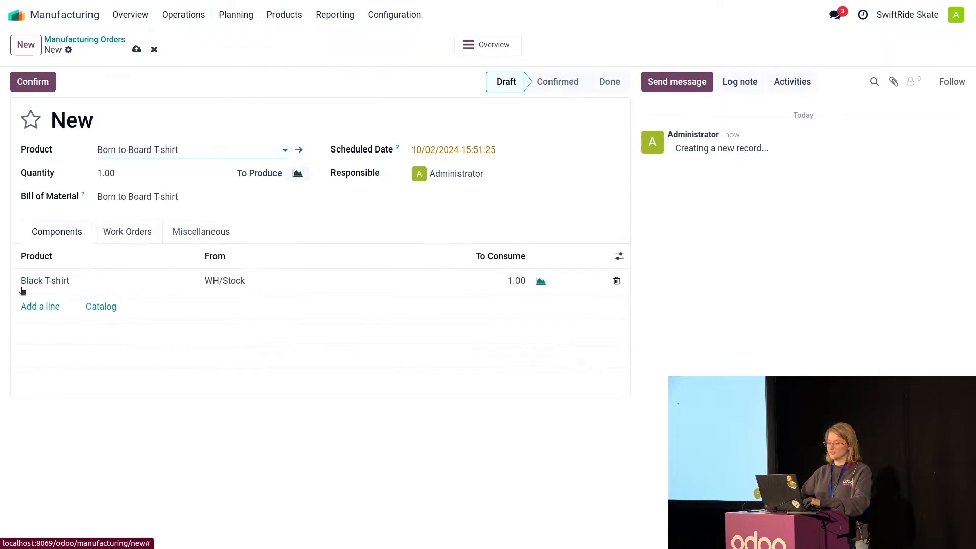
Set the T-shirt order's scheduled date to 10/23/2024 and return to the work centers overview.
click(447, 150)
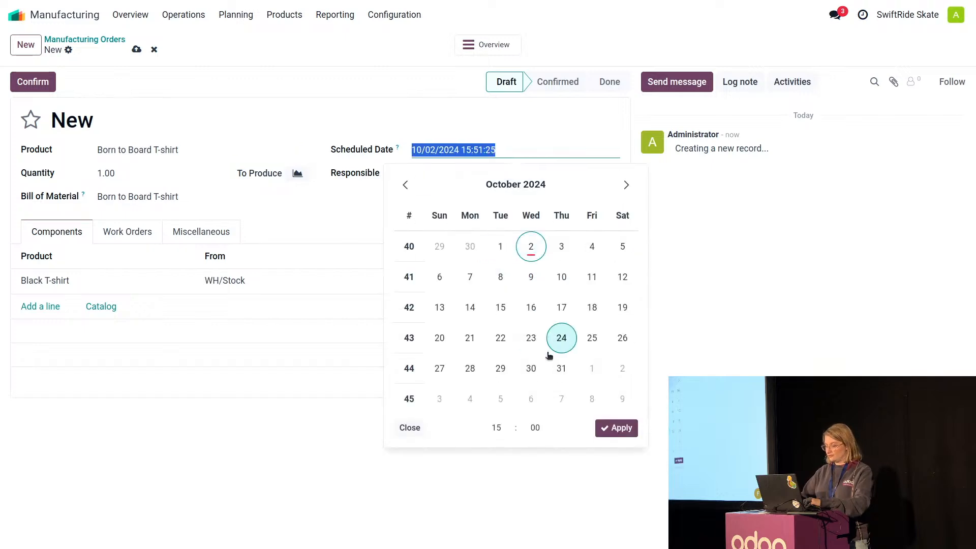
click(530, 338)
click(264, 408)
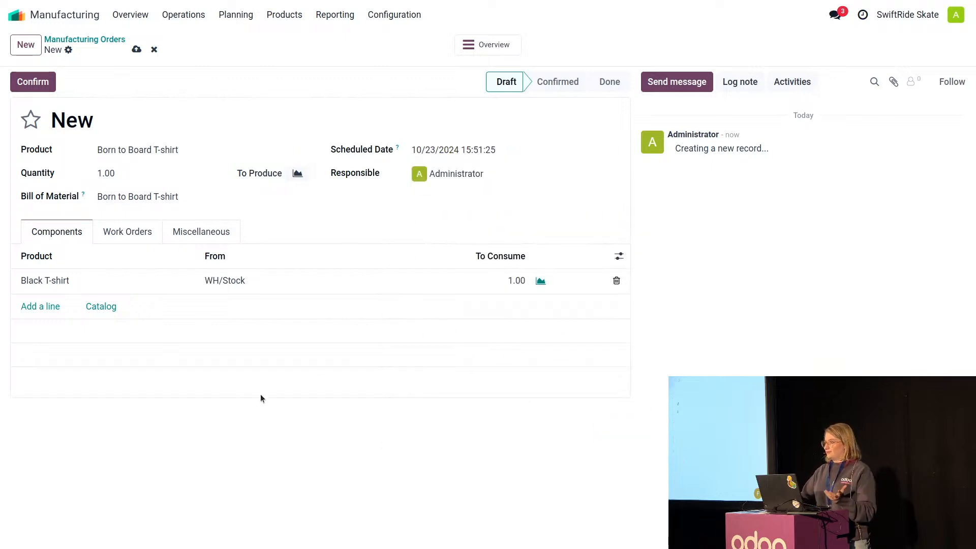
click(128, 20)
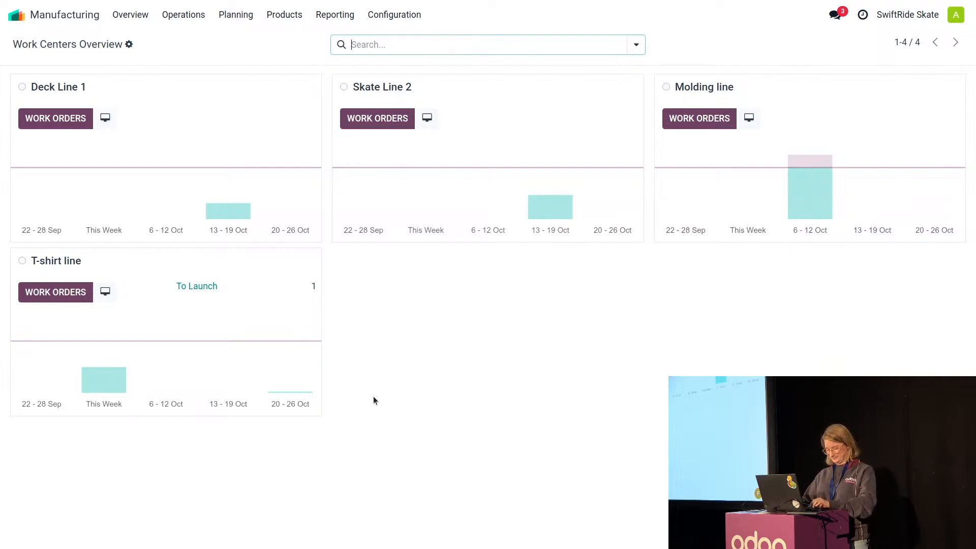
key(alt)
key(alt+Tab)
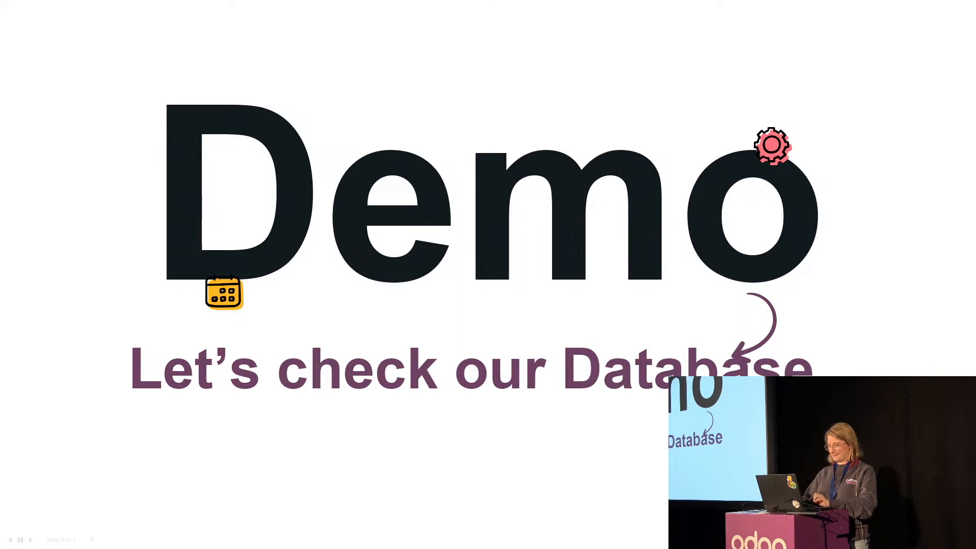
key(Right)
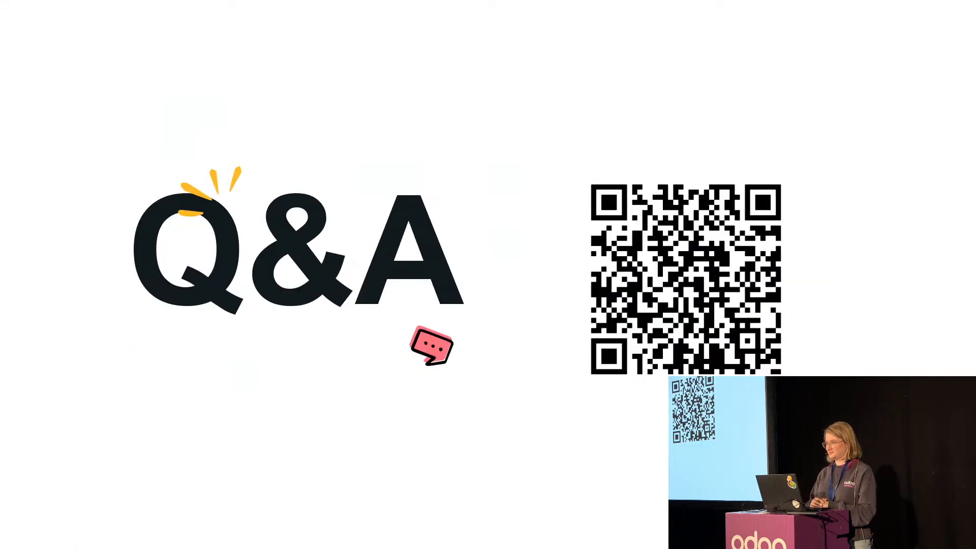